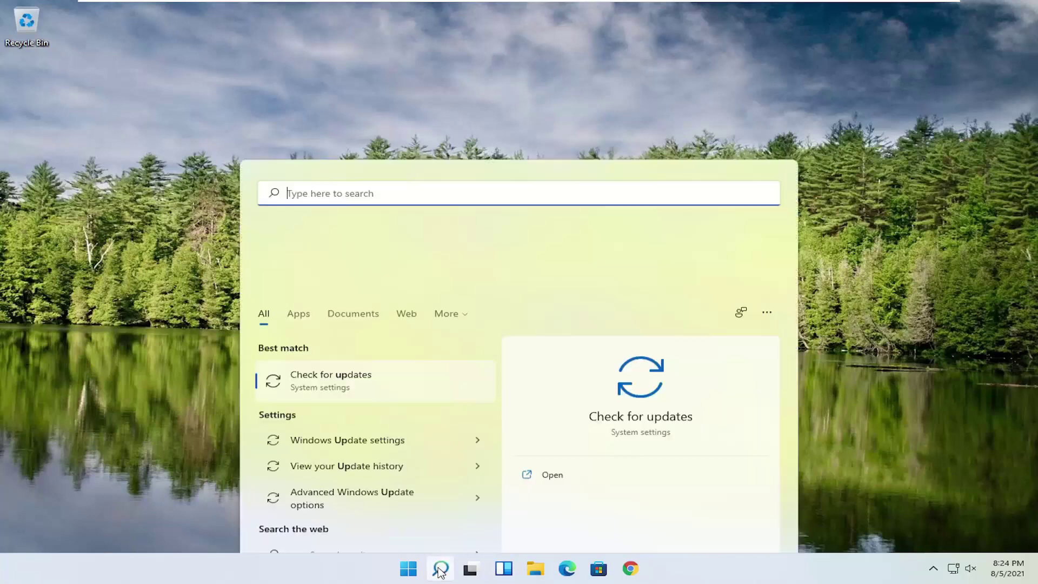
Search for regedit and launch Registry Editor as administrator, allowing it to make changes to the device.
type("regedit")
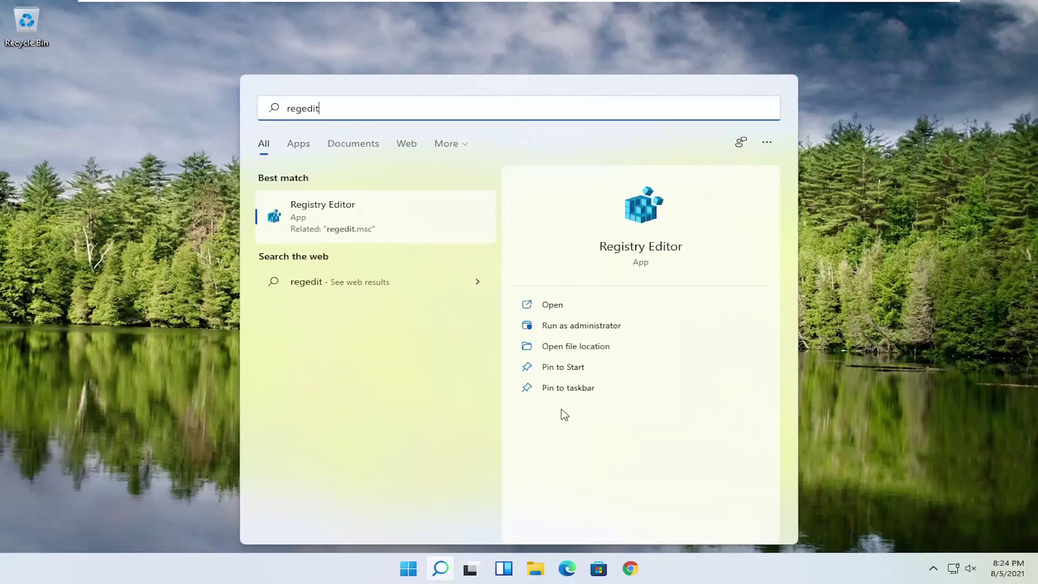
right_click(309, 219)
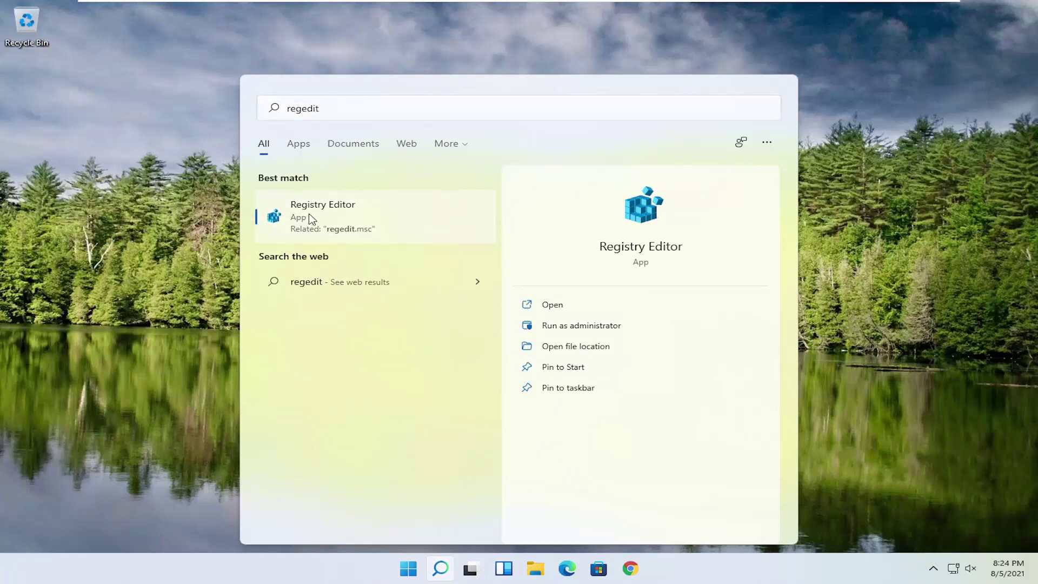
left_click(362, 233)
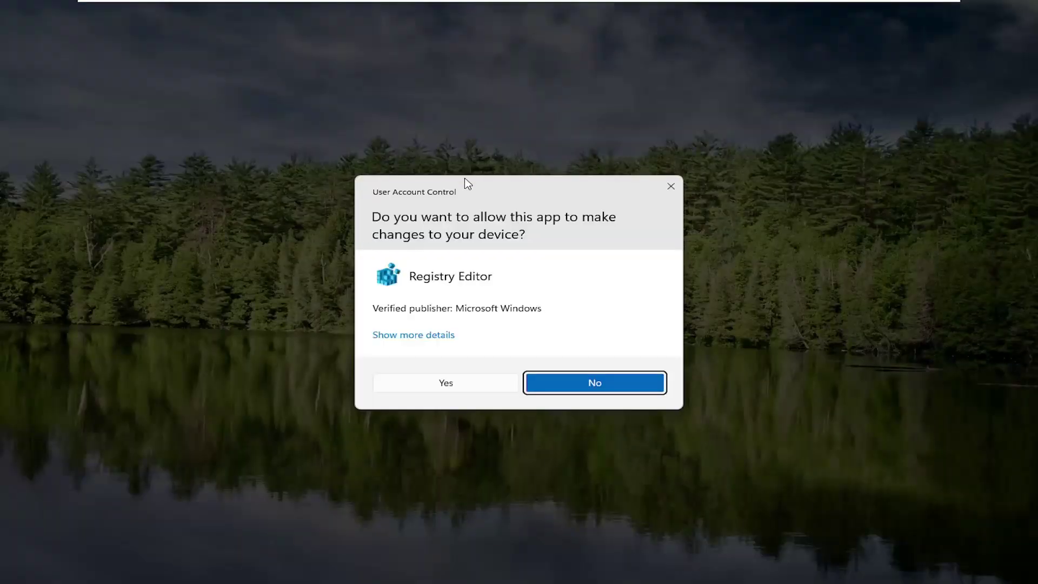
left_click(436, 385)
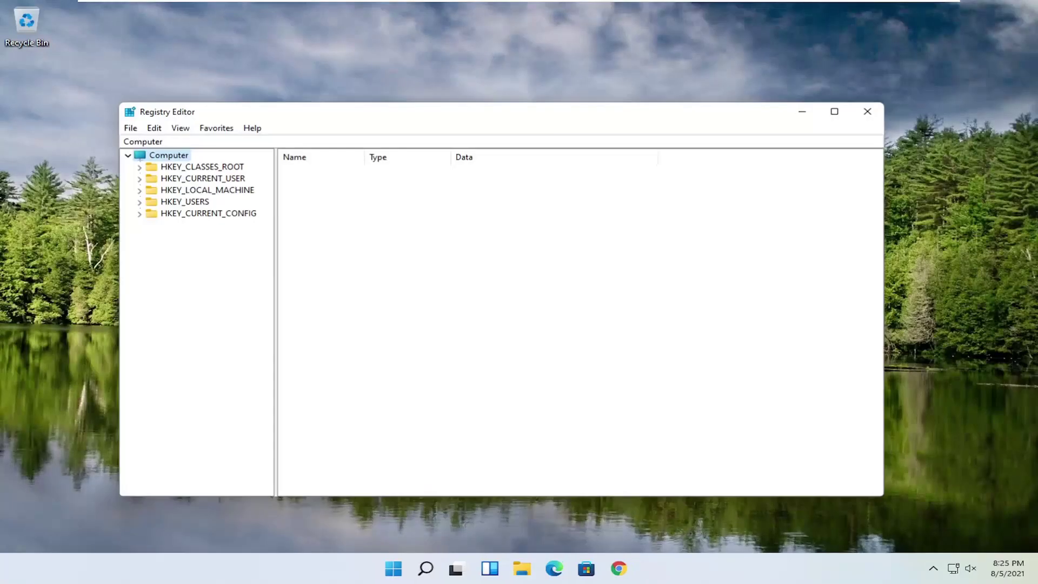
left_click_drag(383, 116, 419, 71)
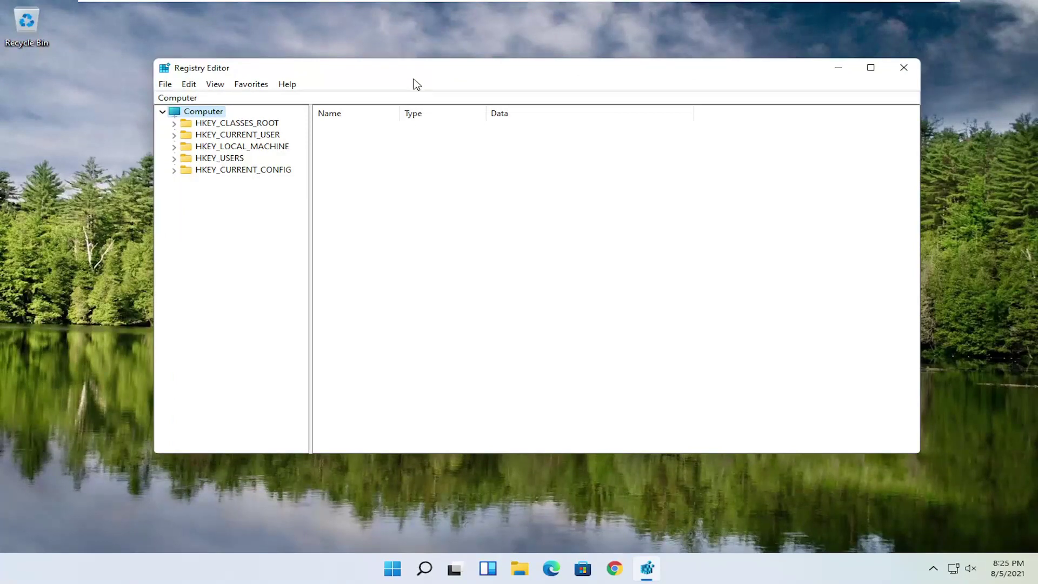
left_click(166, 84)
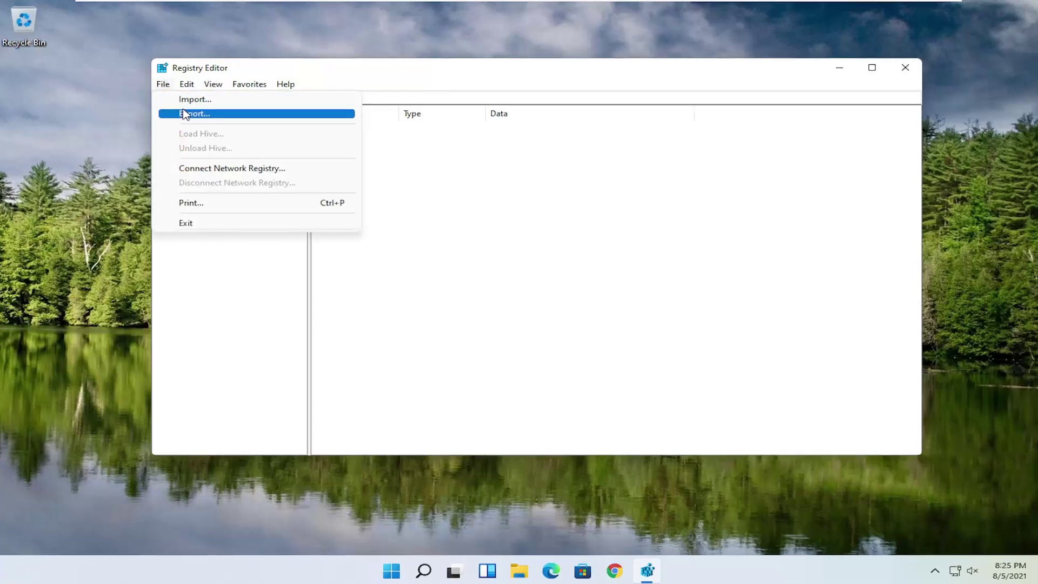
left_click(186, 113)
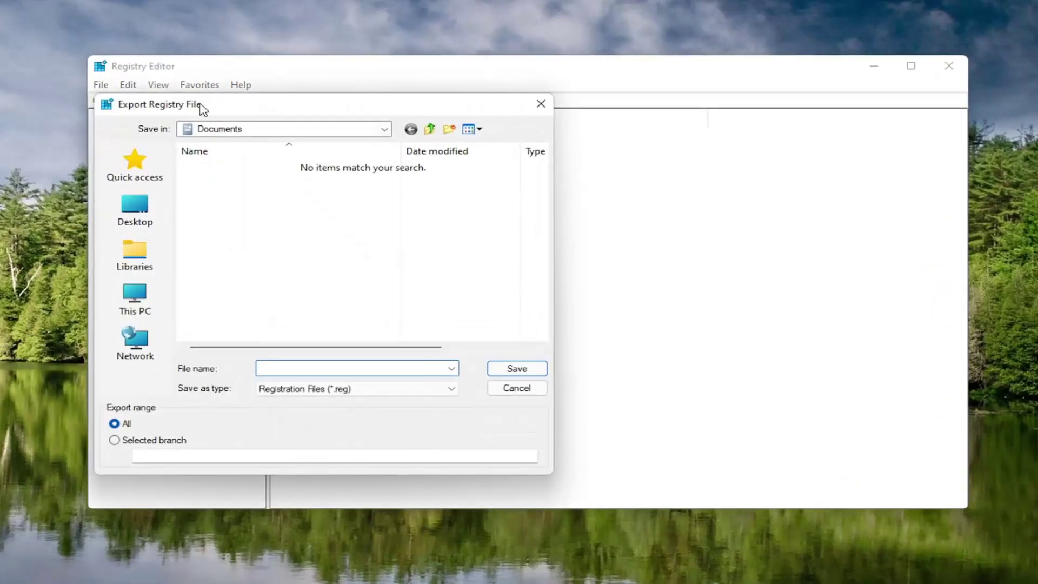
left_click_drag(200, 107, 353, 96)
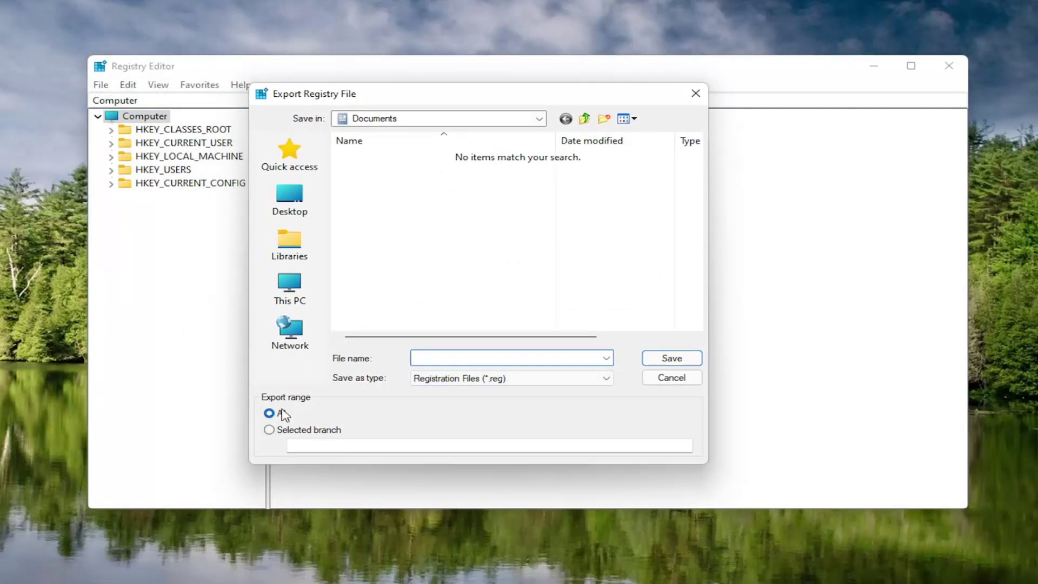
left_click(296, 186)
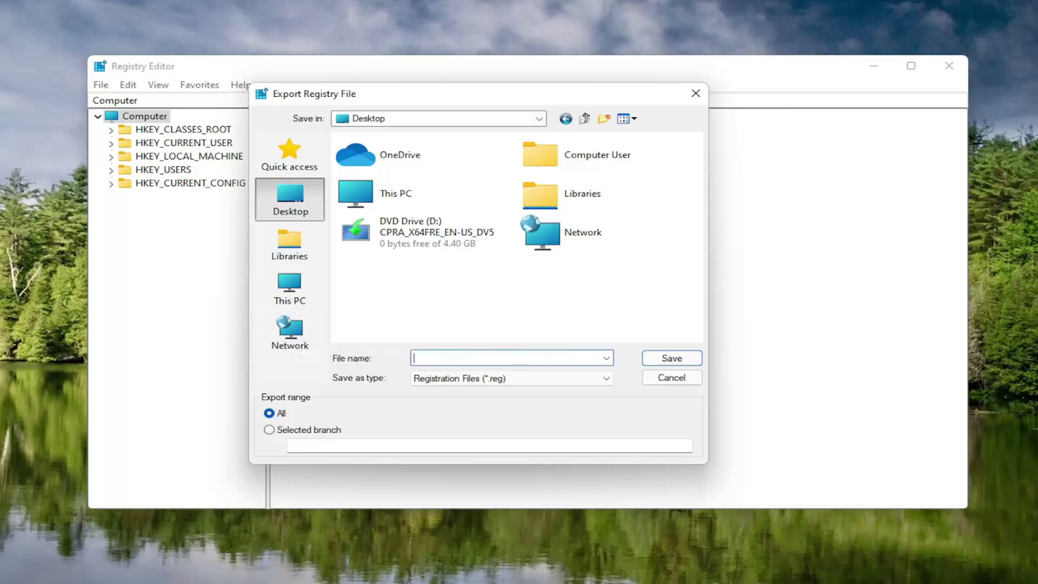
left_click(672, 377)
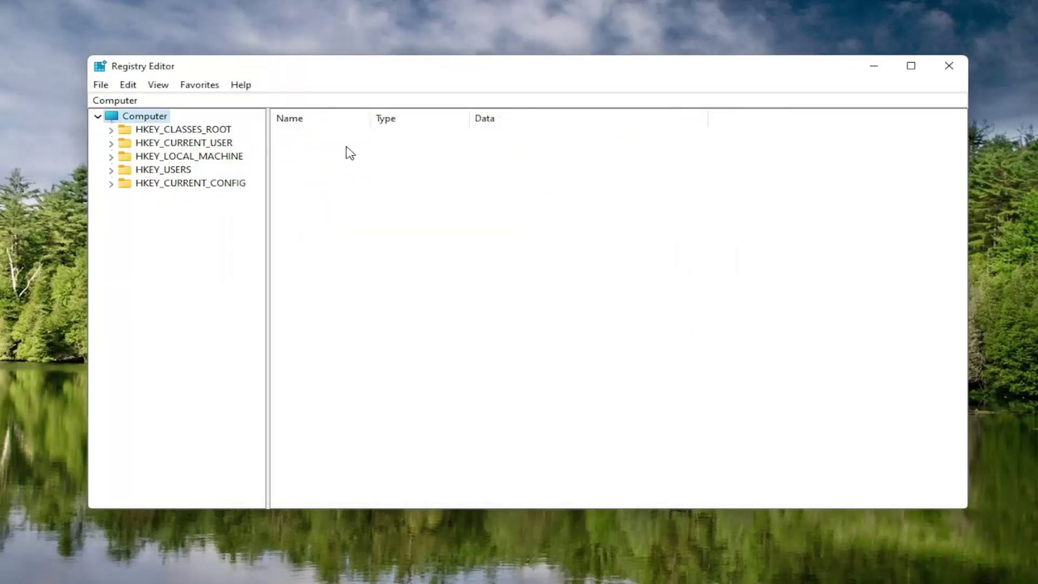
left_click(142, 100)
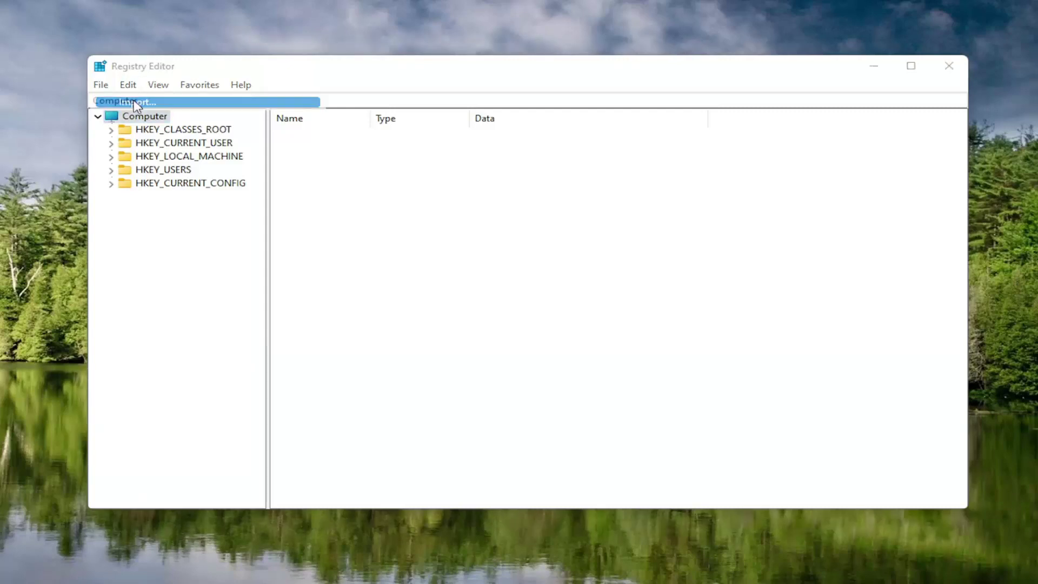
key("alt+f")
key("i")
left_click(160, 222)
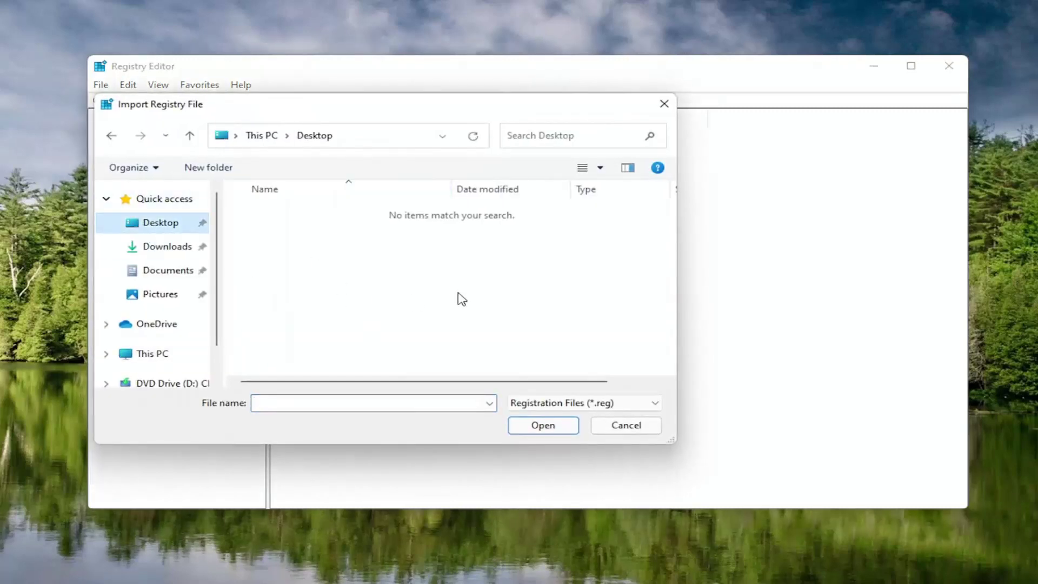
left_click(610, 425)
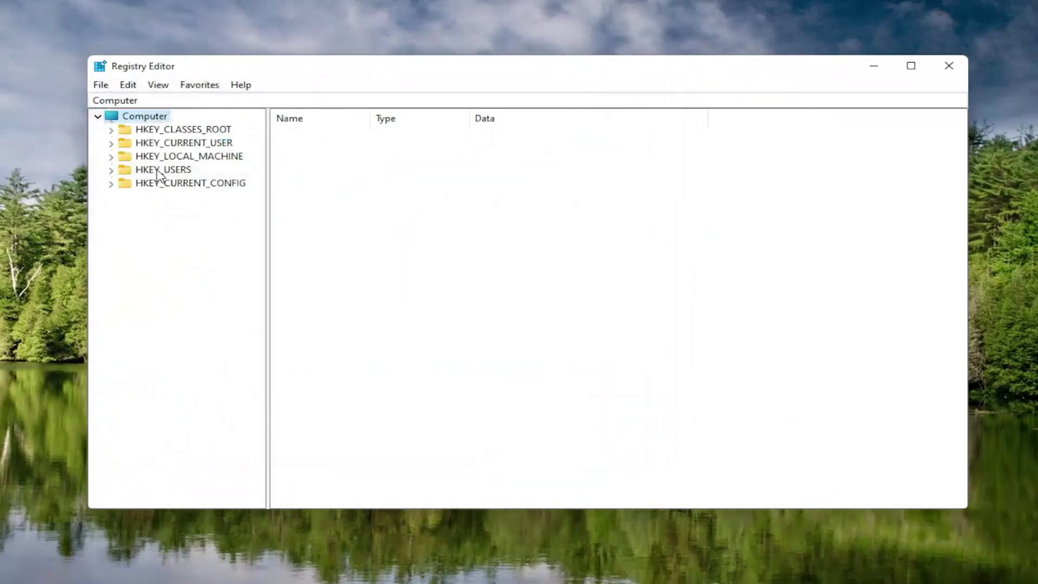
Expand the registry tree to HKEY_LOCAL_MACHINE\SOFTWARE\Microsoft and widen the key tree so full key names fit.
double_click(171, 156)
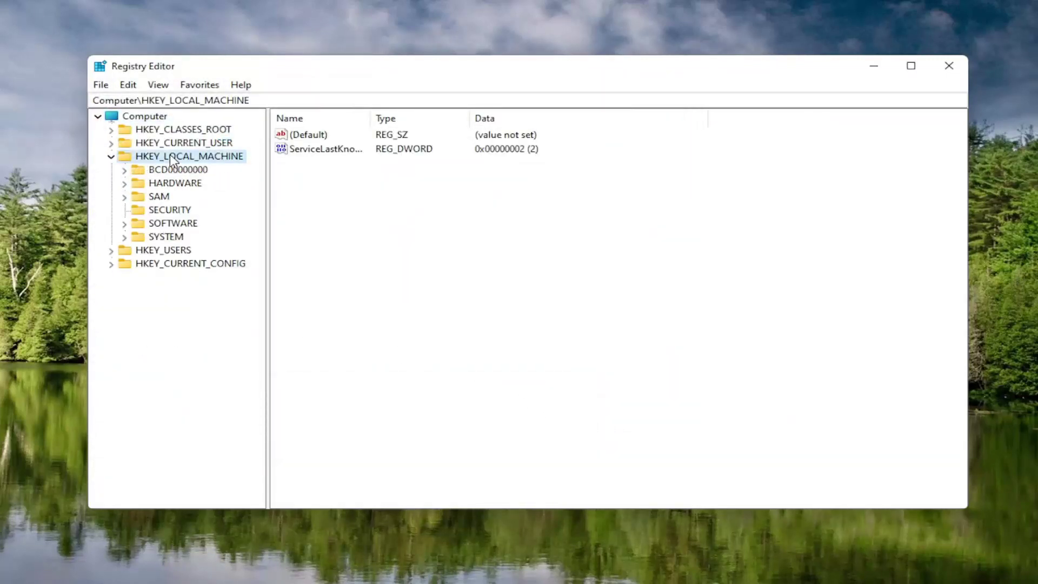
double_click(167, 224)
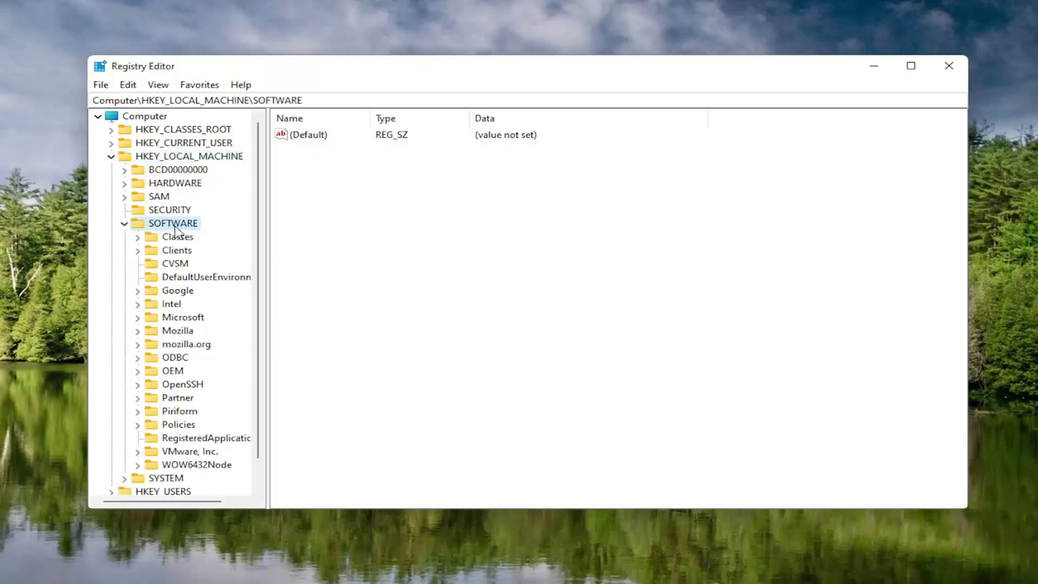
double_click(173, 319)
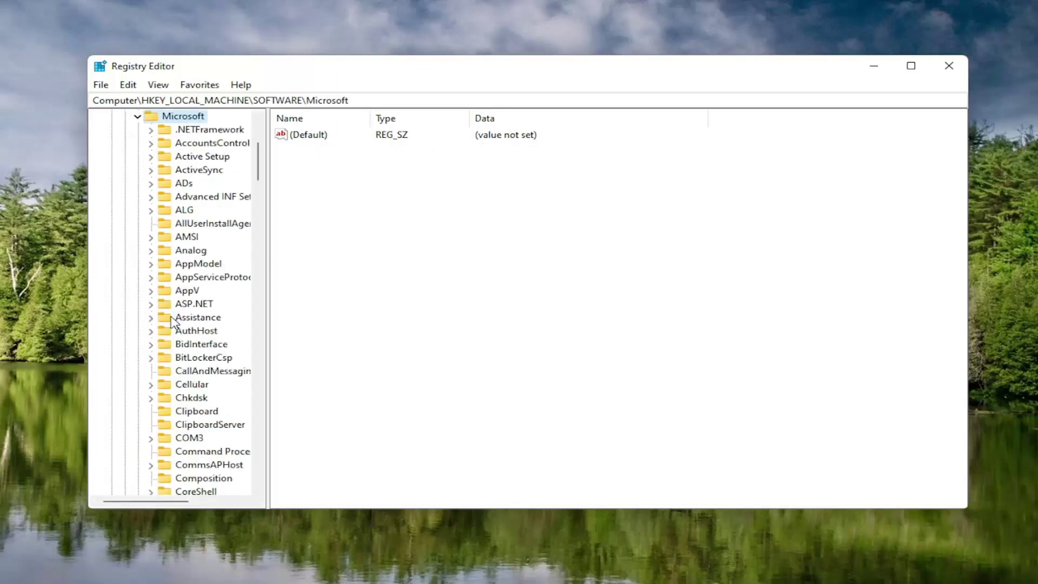
left_click_drag(266, 271, 336, 281)
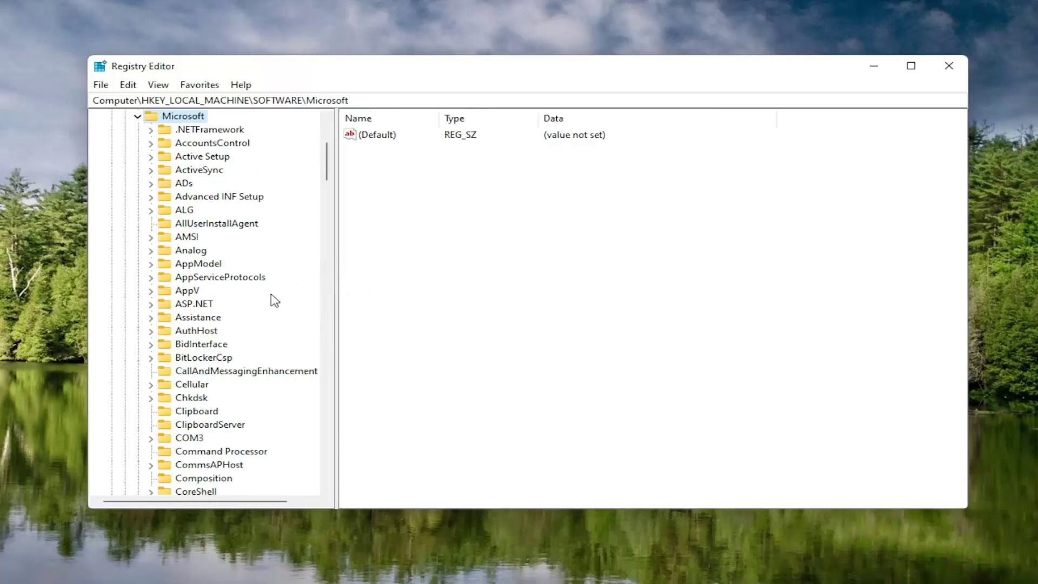
Expand the Windows NT key under Microsoft and open its CurrentVersion subkey.
scroll(204, 368, "down", 20)
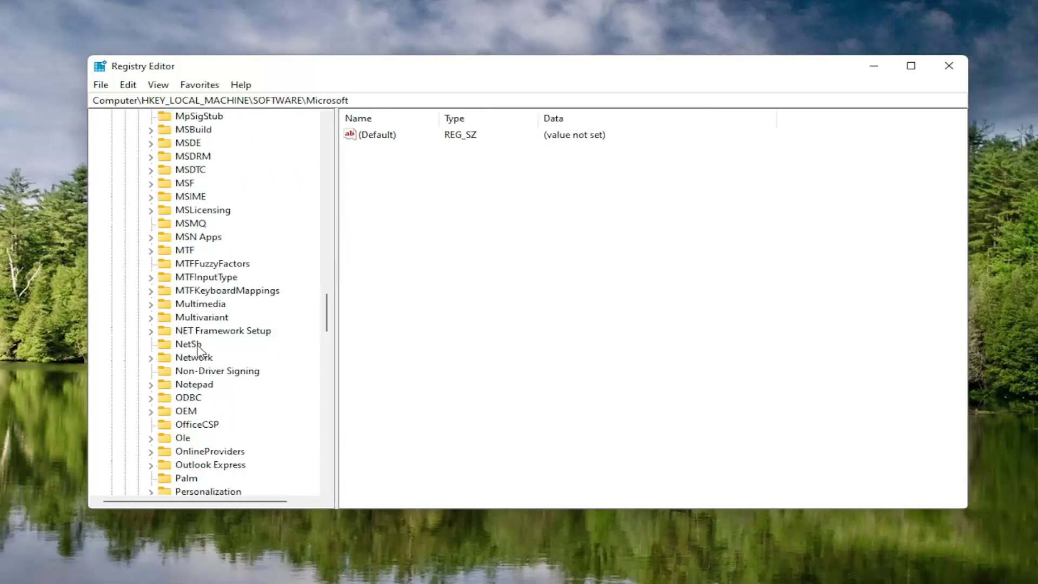
scroll(197, 346, "down", 20)
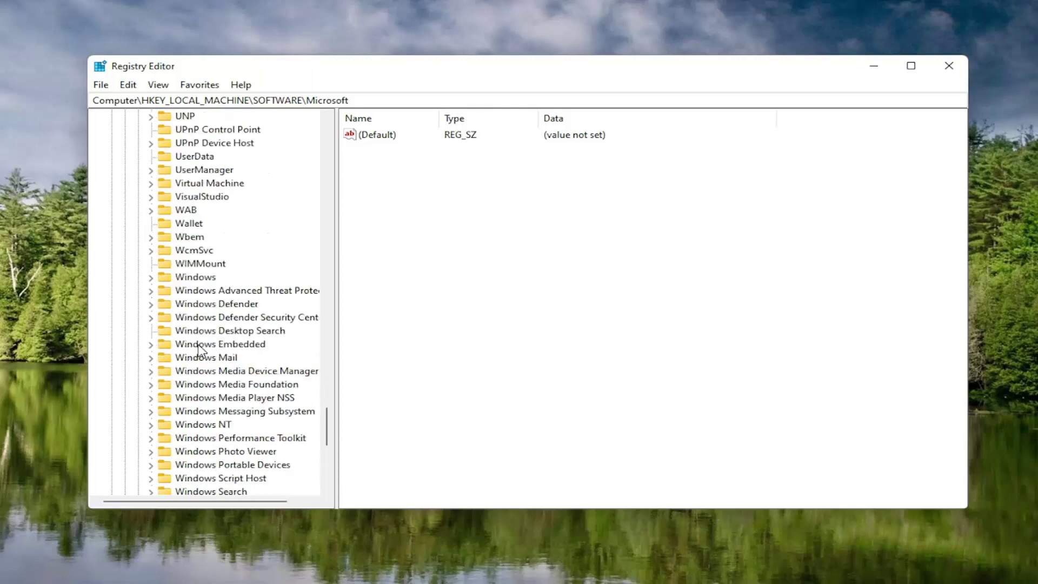
scroll(210, 372, "down", 1)
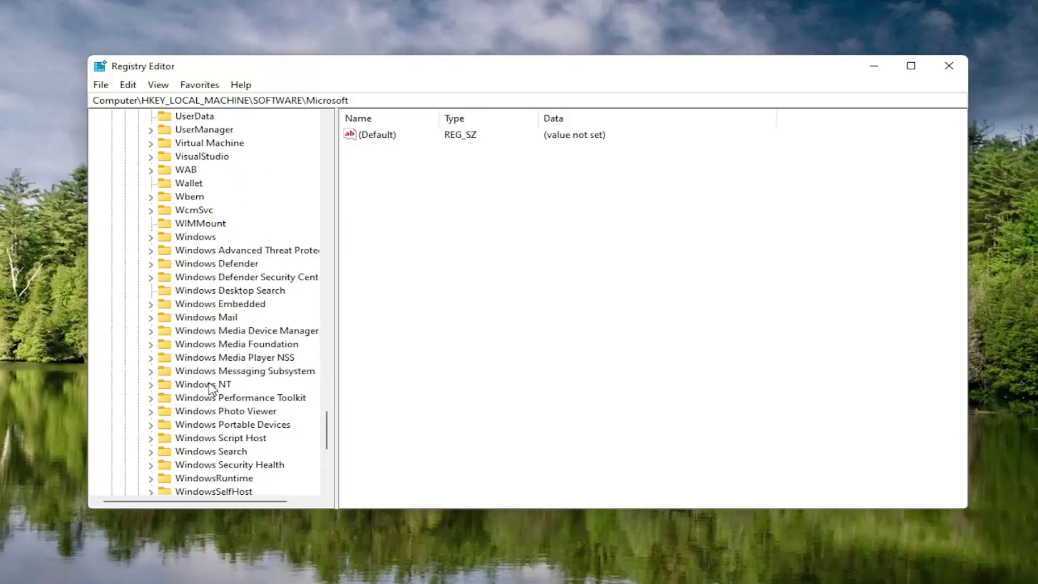
double_click(211, 385)
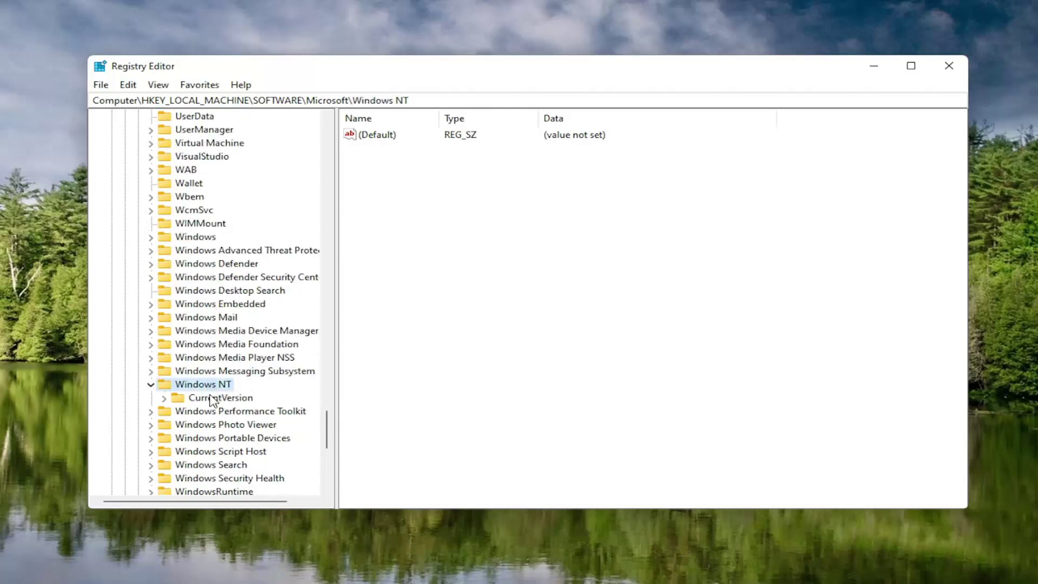
double_click(211, 399)
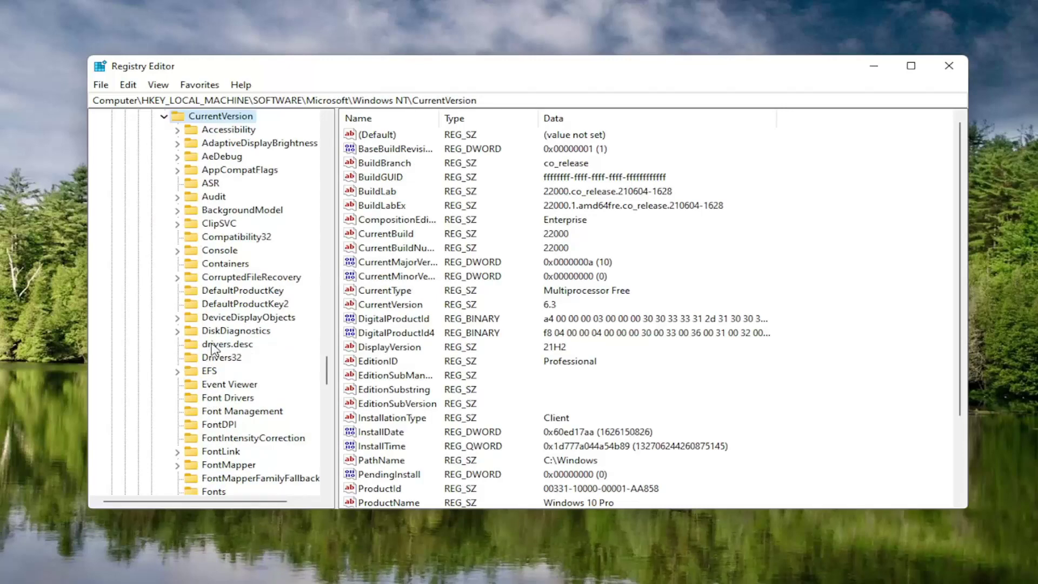
Expand the Multimedia key under CurrentVersion and select its SystemProfile subkey.
scroll(210, 352, "down", 7)
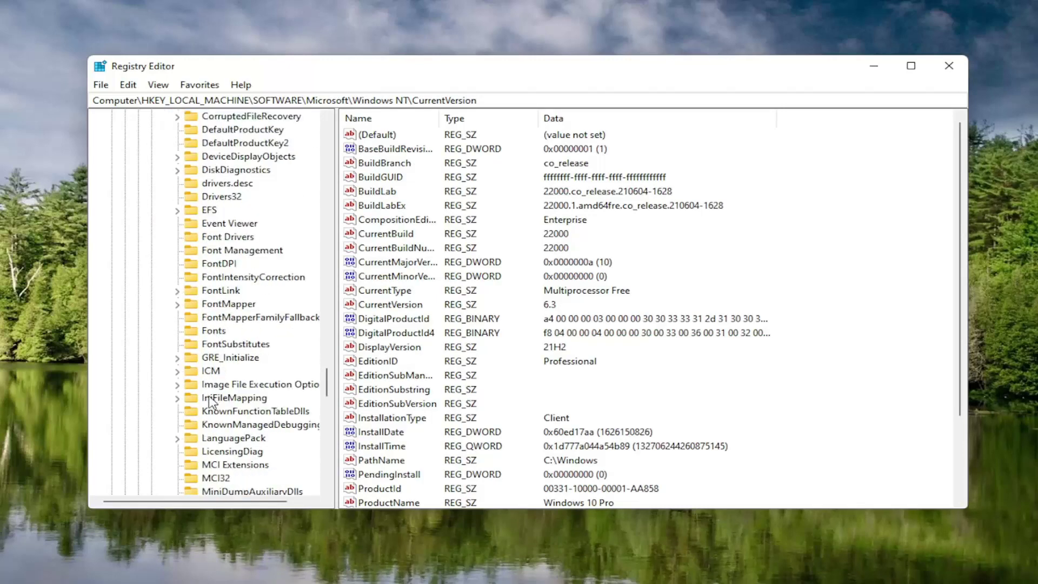
scroll(225, 446, "down", 1)
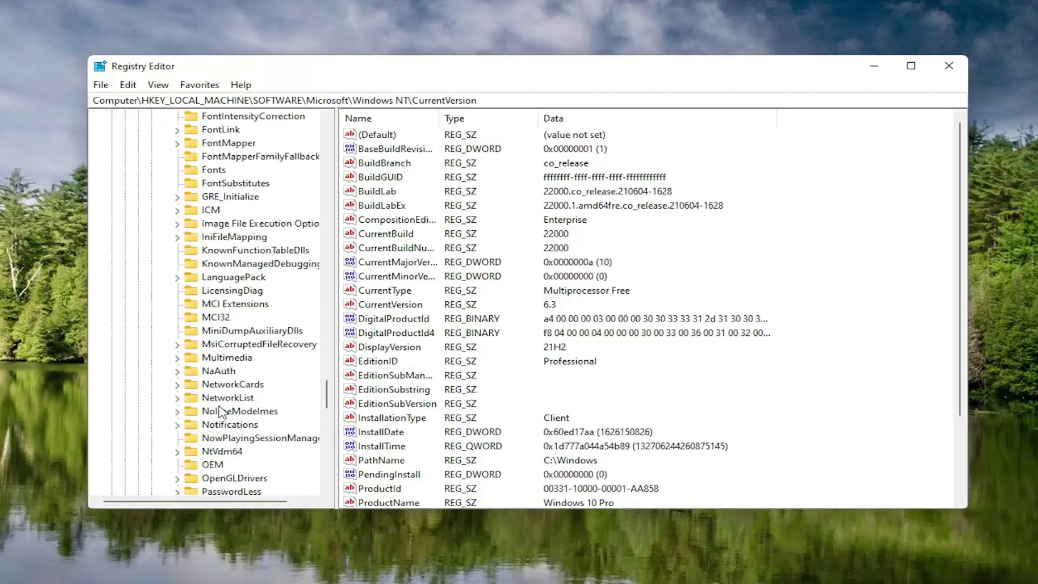
left_click(223, 358)
double_click(222, 359)
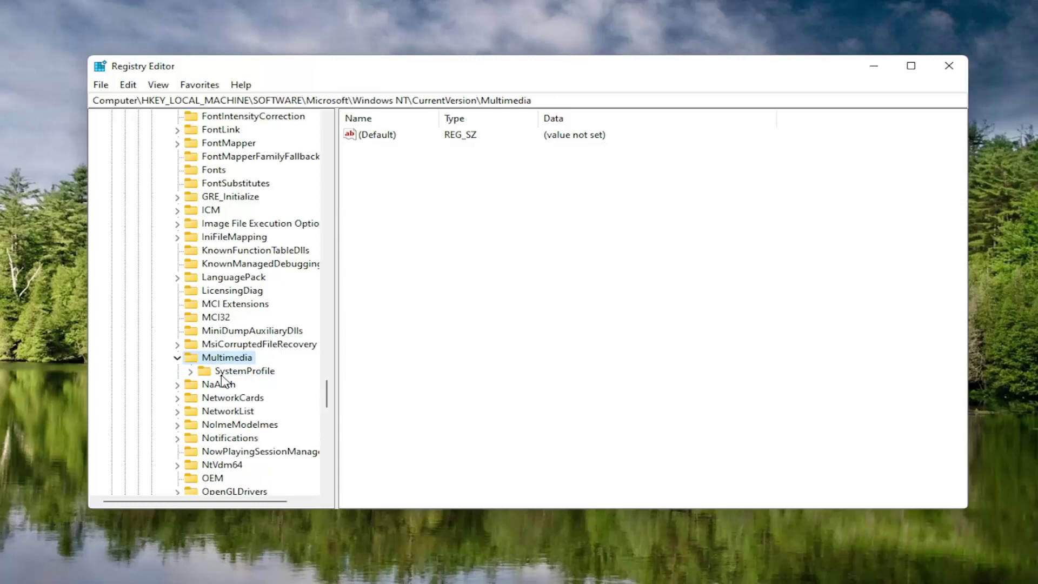
left_click(219, 373)
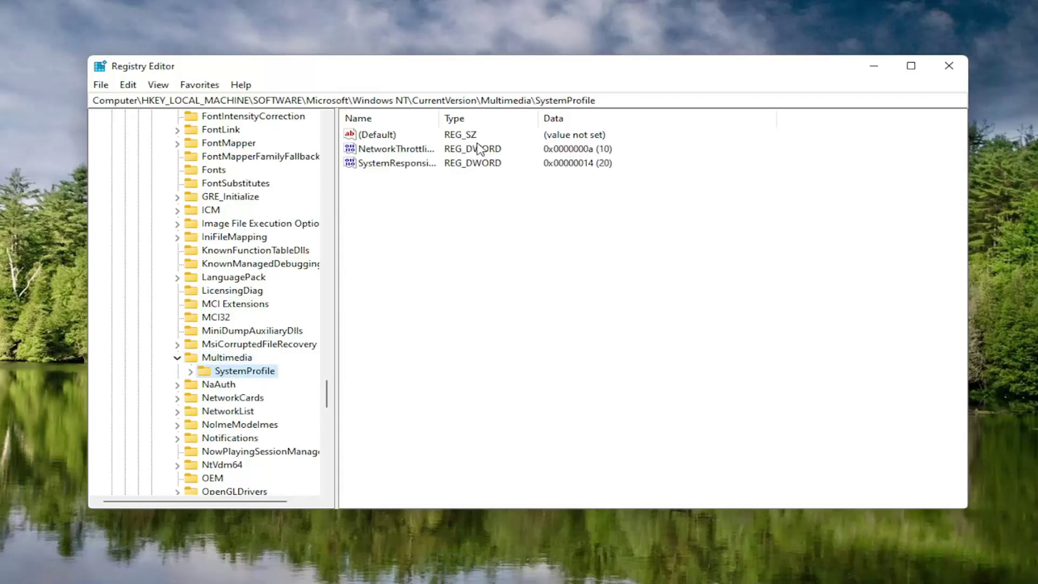
Widen the value name column and set the NetworkThrottlingIndex value data to FFFFFFFF in hexadecimal.
left_click_drag(439, 118, 538, 120)
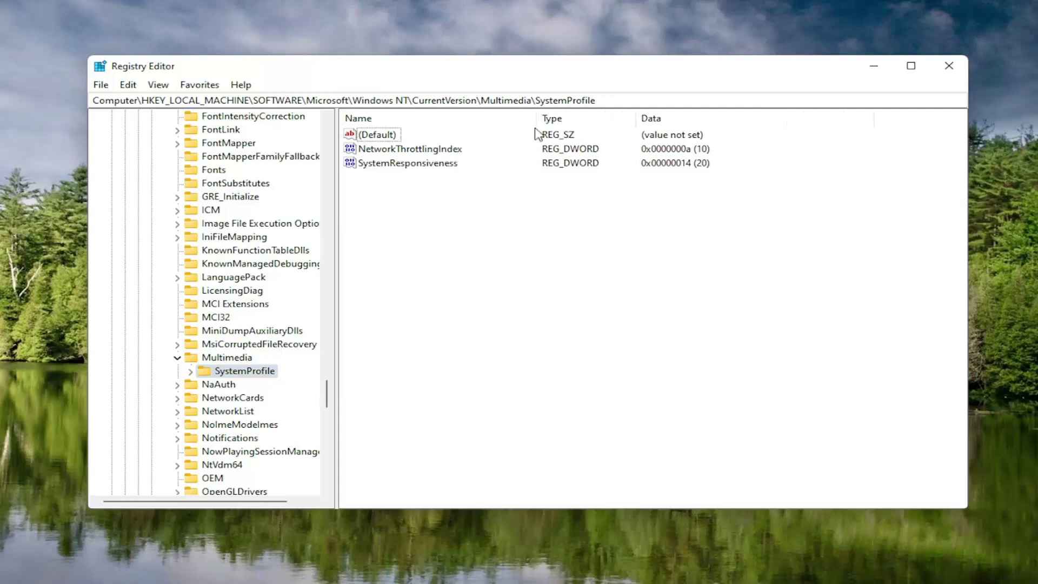
double_click(416, 150)
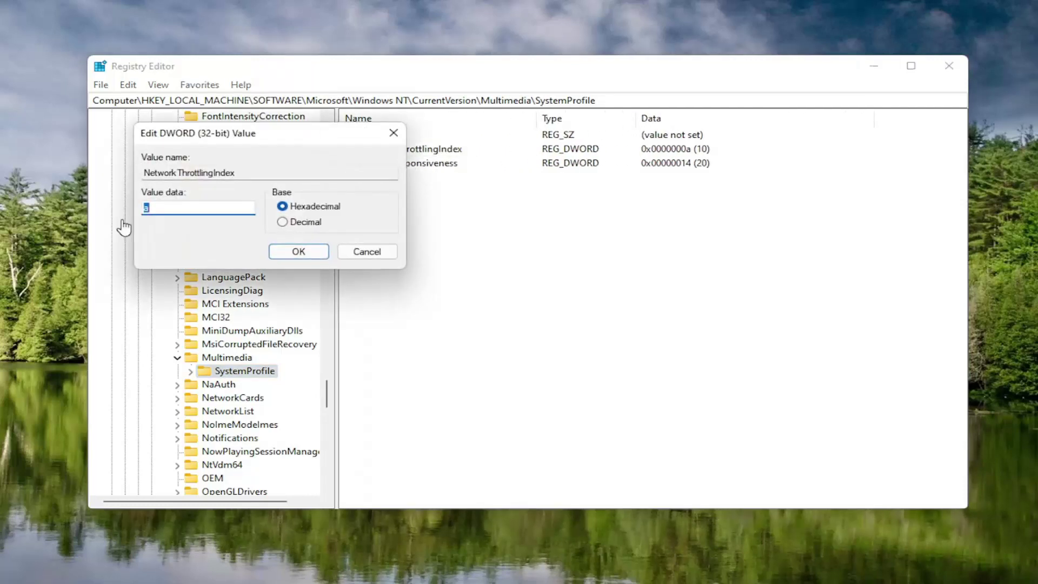
left_click_drag(222, 139, 526, 175)
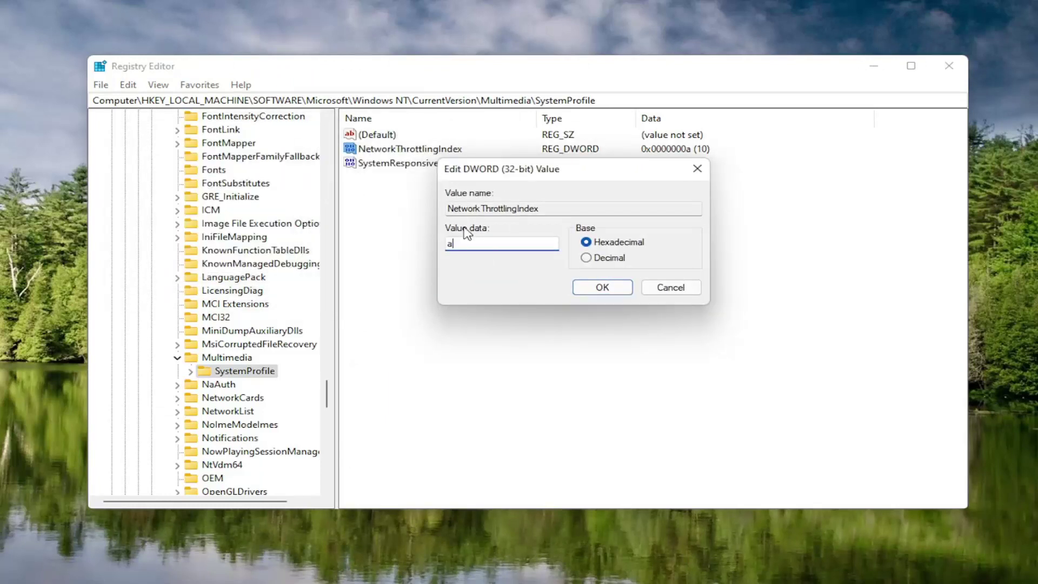
key("BackSpace")
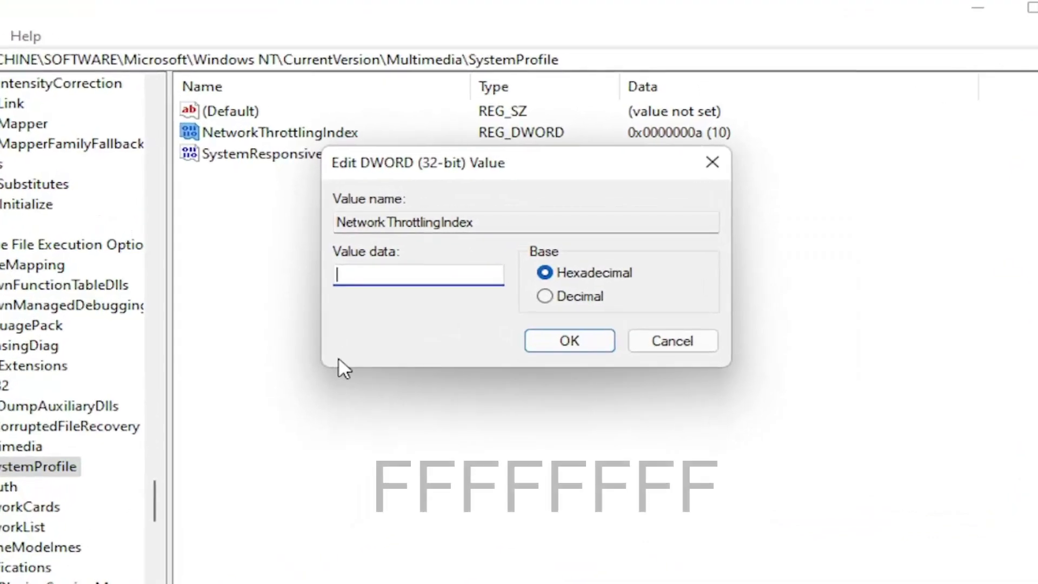
type("FF")
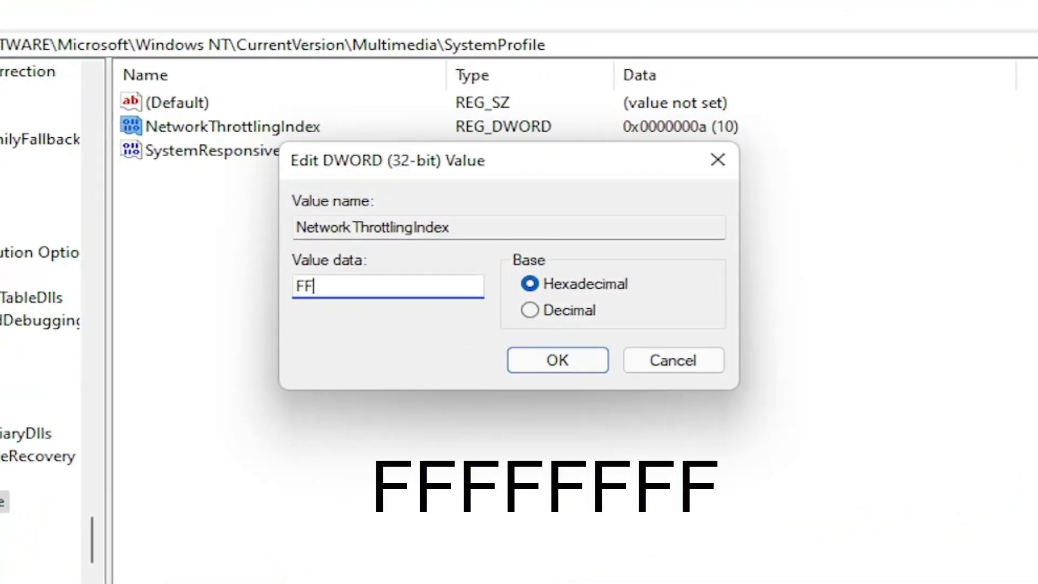
type("FFFFFF")
key("shift+Left")
key("shift+Left")
key("shift+Left")
key("shift+Left")
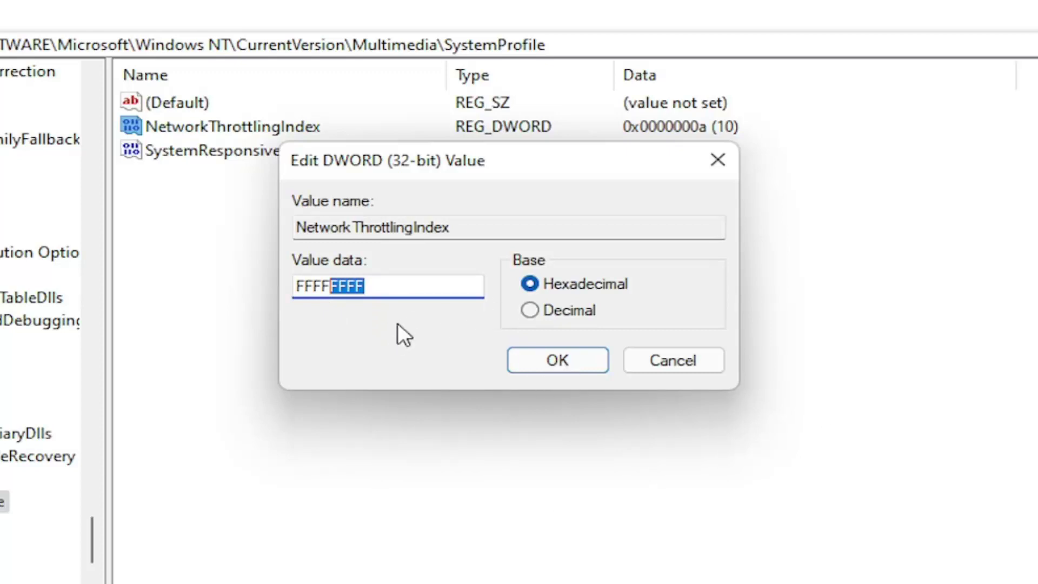
key("Right")
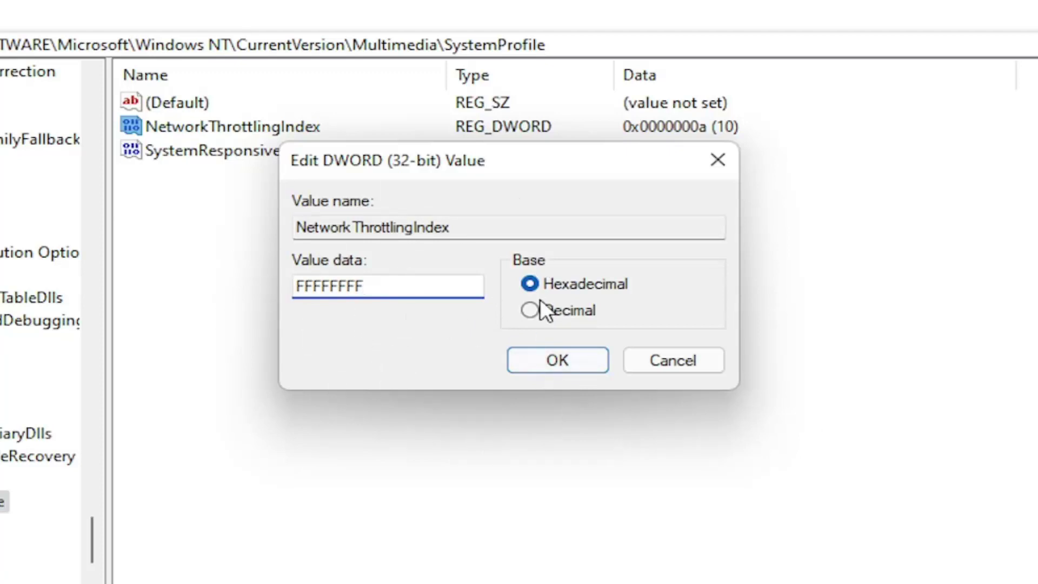
left_click(557, 360)
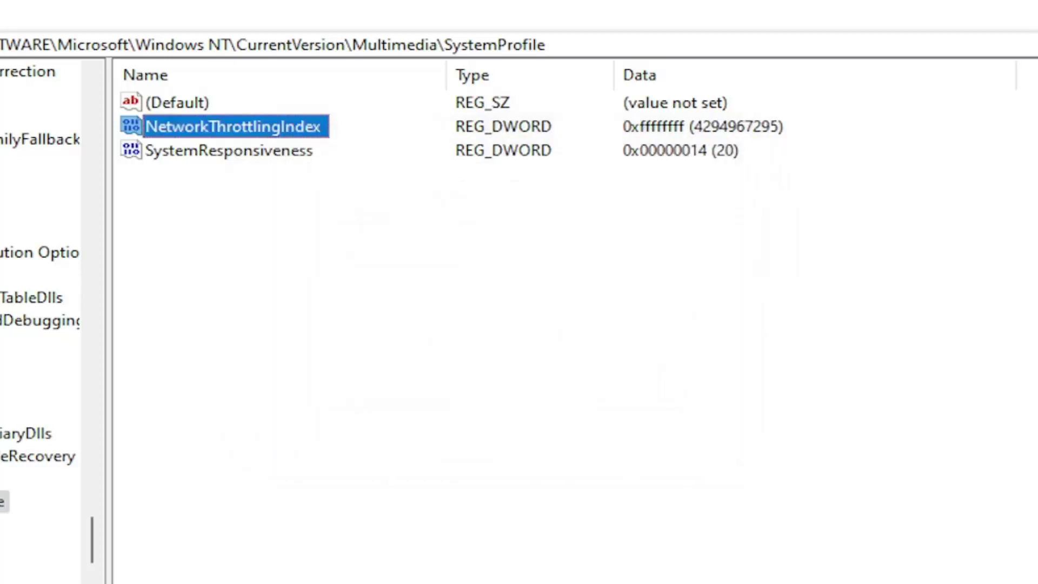
Return from SystemProfile to its parent Multimedia key and collapse the Microsoft key under HKEY_LOCAL_MACHINE\SOFTWARE.
key("Left")
left_click_drag(93, 535, 323, 87)
left_click(81, 311)
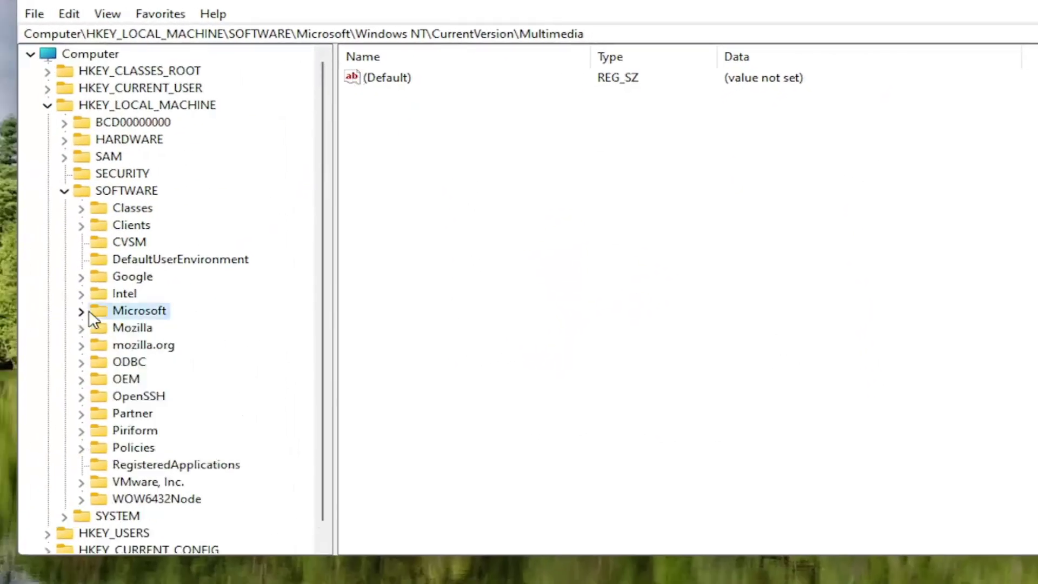
Collapse the SOFTWARE branch and expand HKEY_LOCAL_MACHINE\SYSTEM\CurrentControlSet down to its Services subkey.
left_click(64, 191)
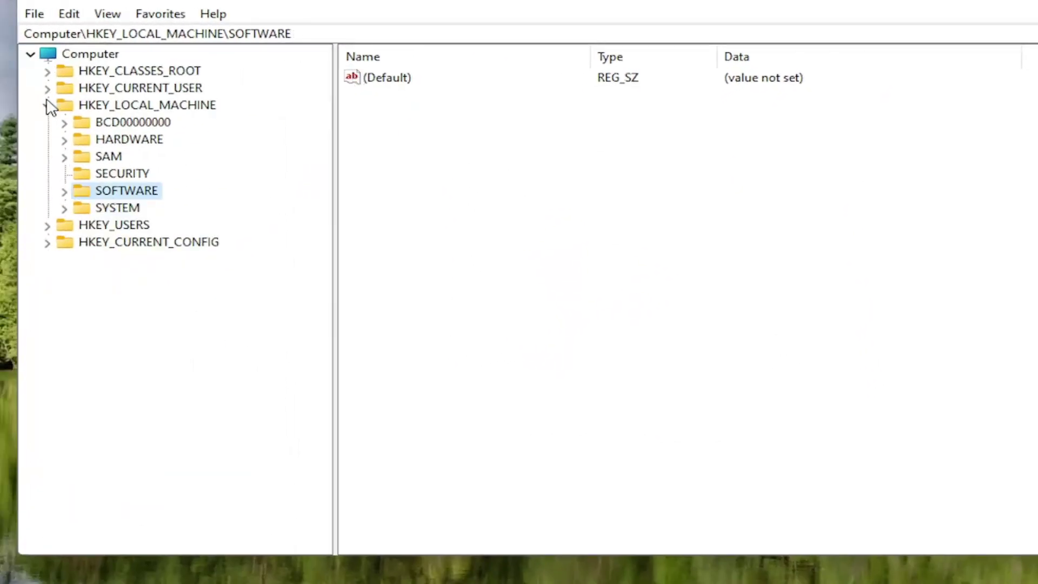
left_click(47, 105)
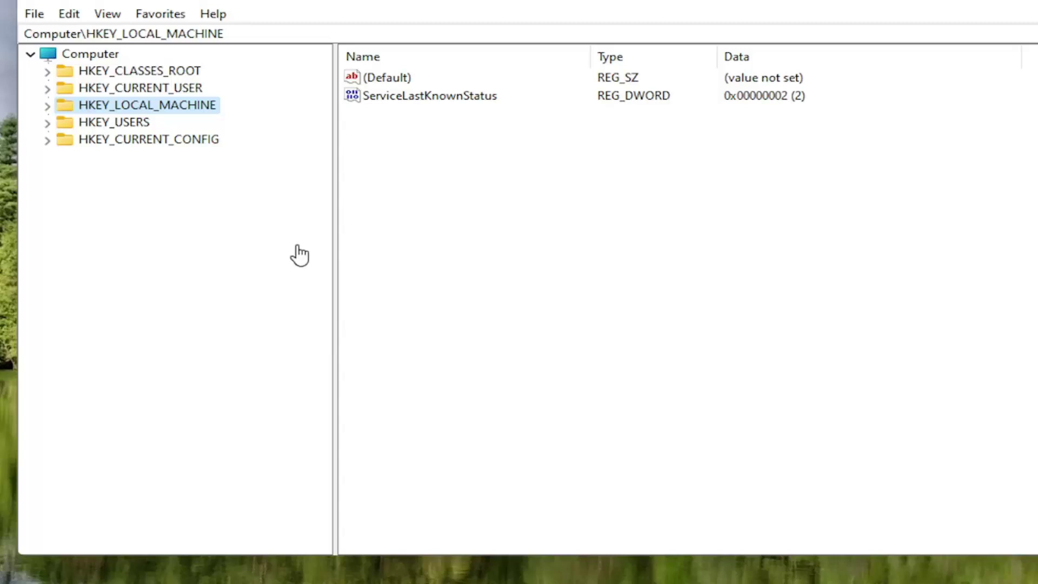
double_click(180, 107)
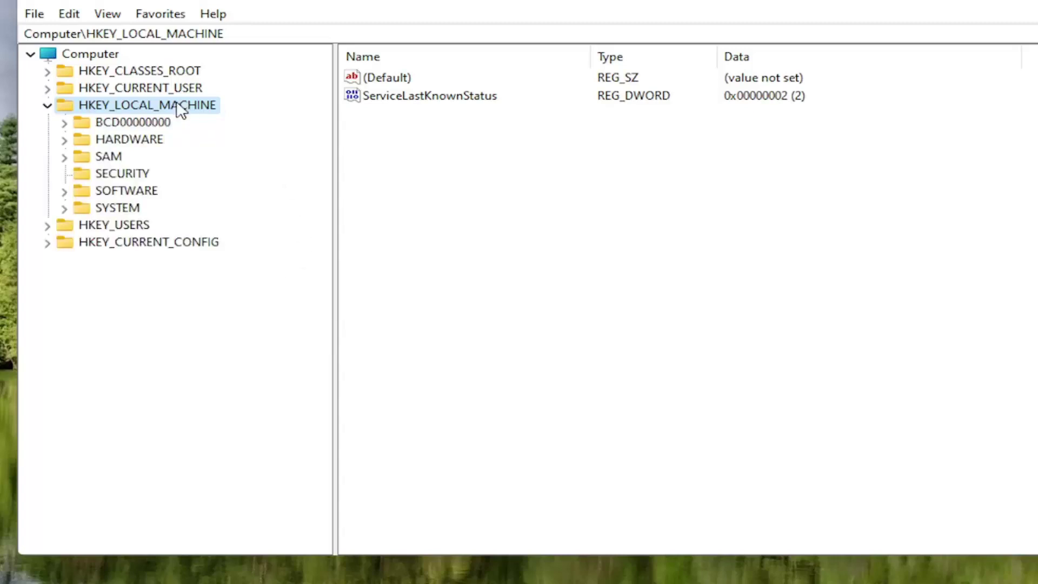
double_click(119, 208)
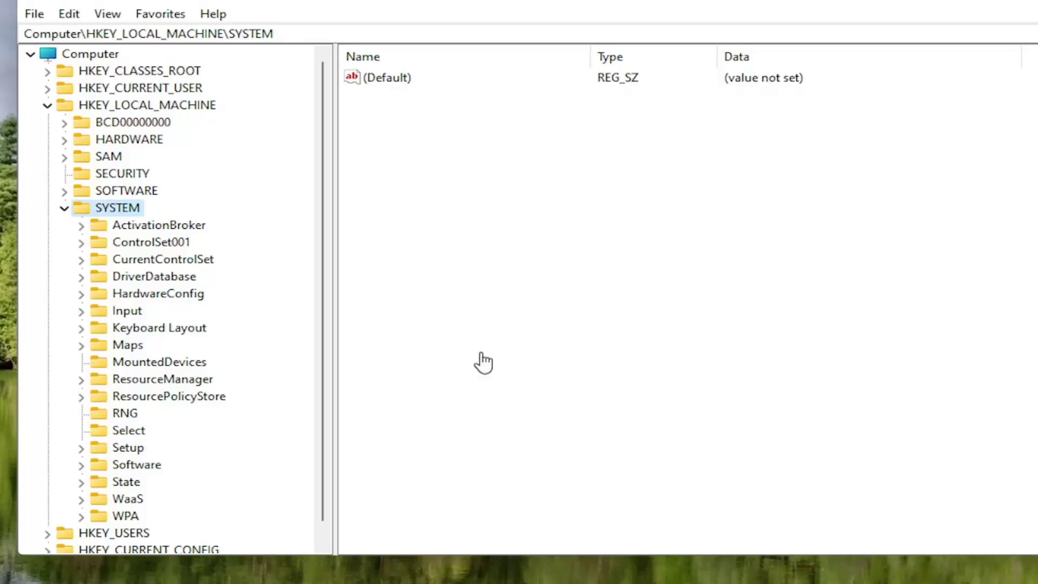
double_click(170, 264)
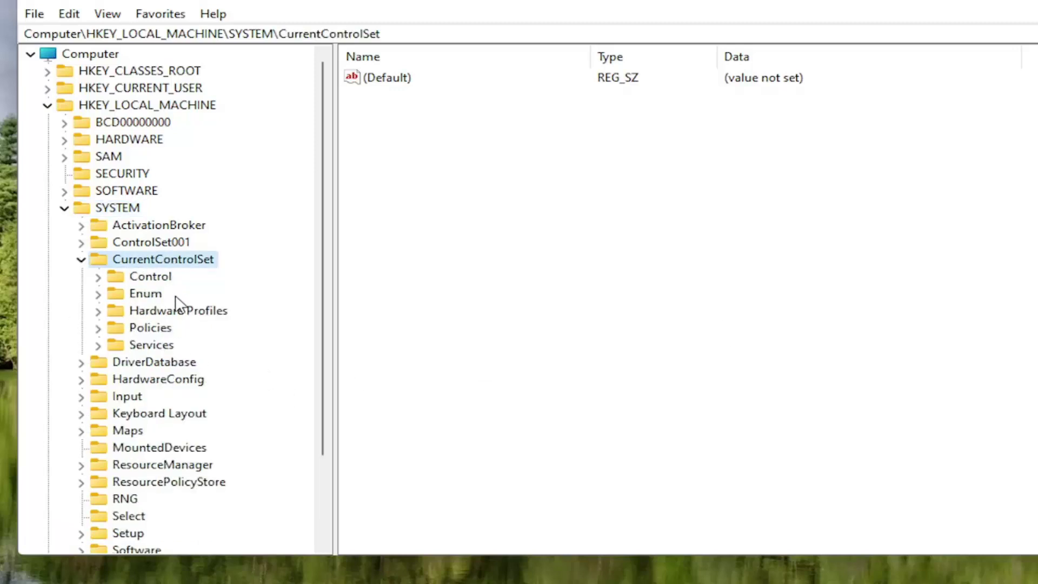
double_click(138, 346)
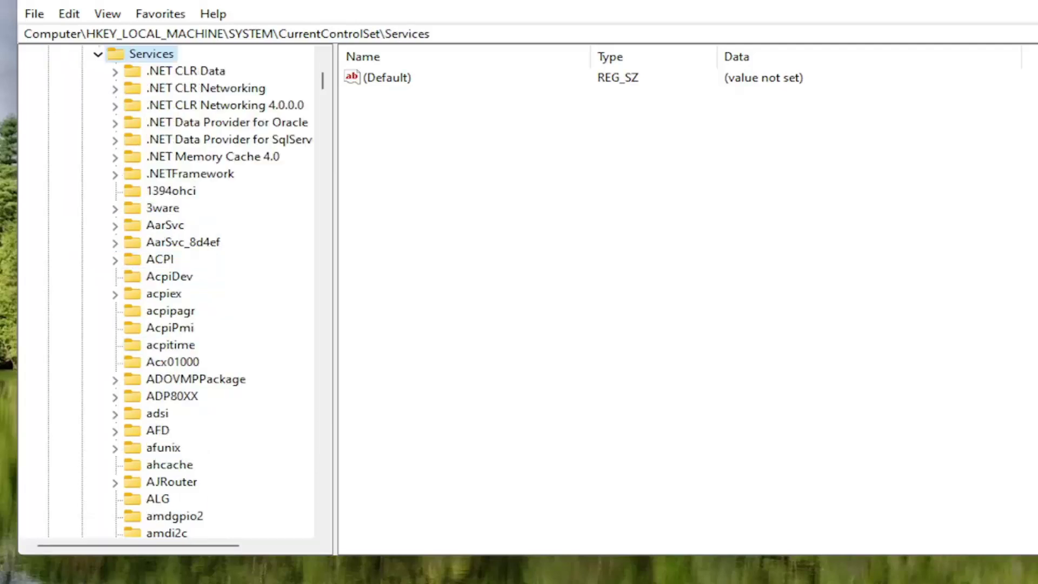
Locate the Tcpip key under Services and expand it.
scroll(169, 313, "down", 8)
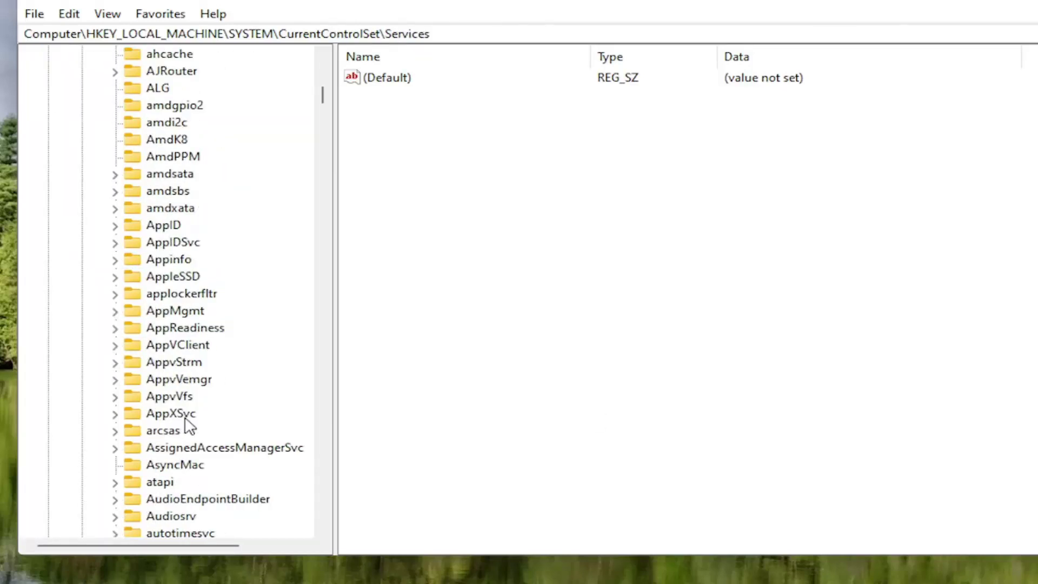
scroll(189, 427, "down", 12)
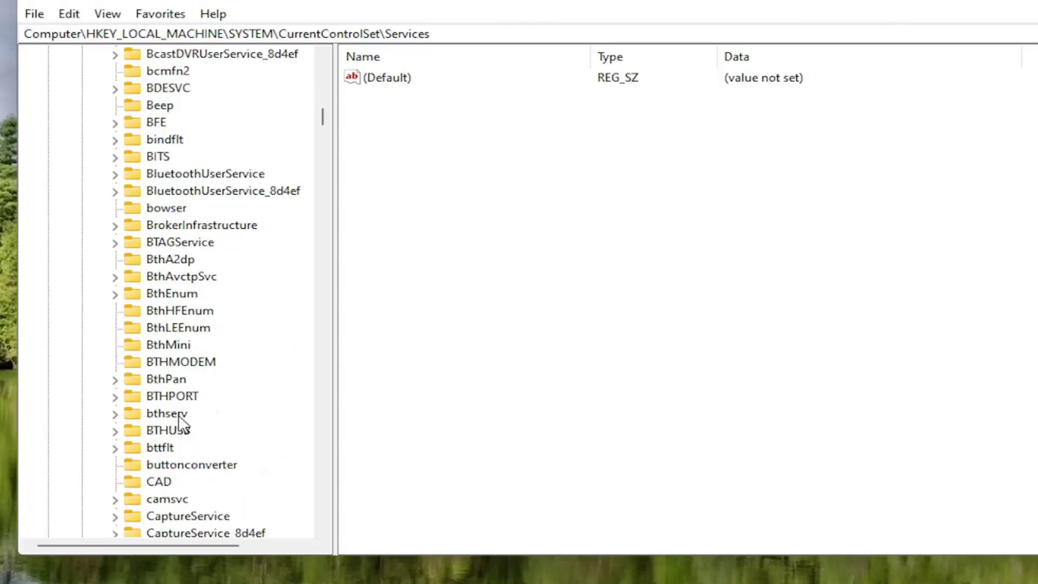
scroll(180, 421, "down", 17)
left_click(179, 381)
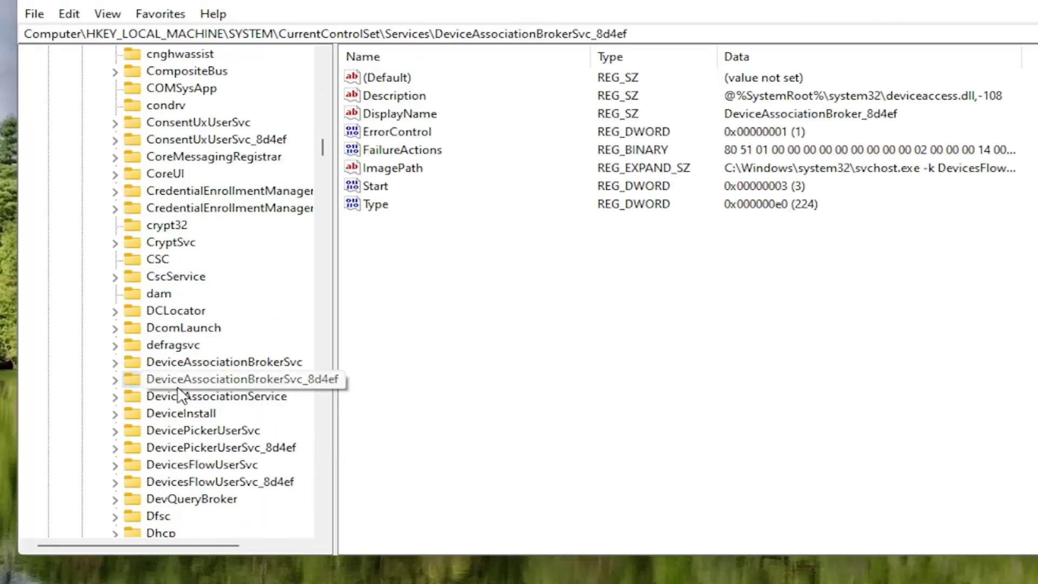
type("tcpip")
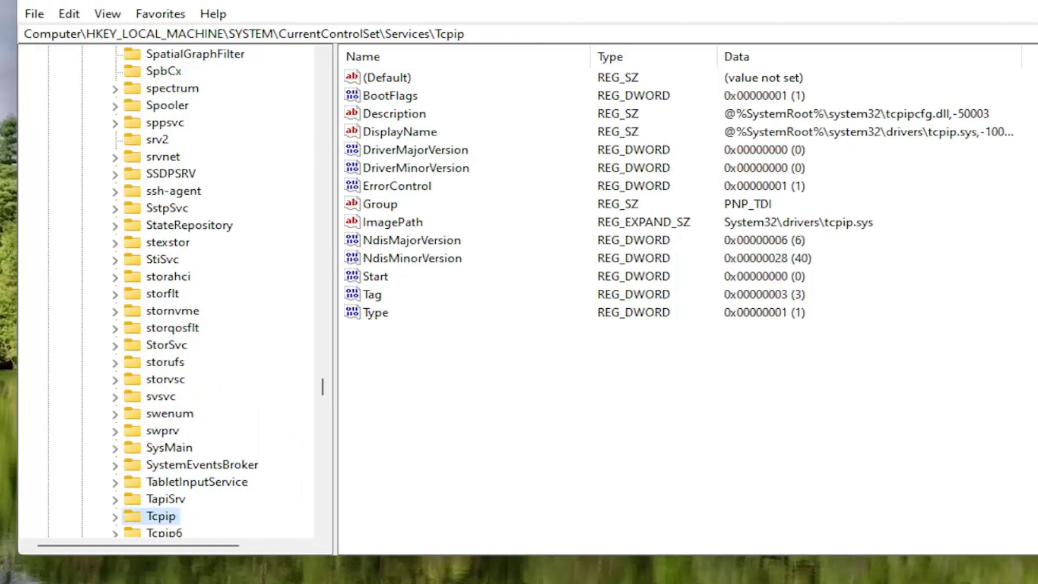
scroll(86, 400, "down", 2)
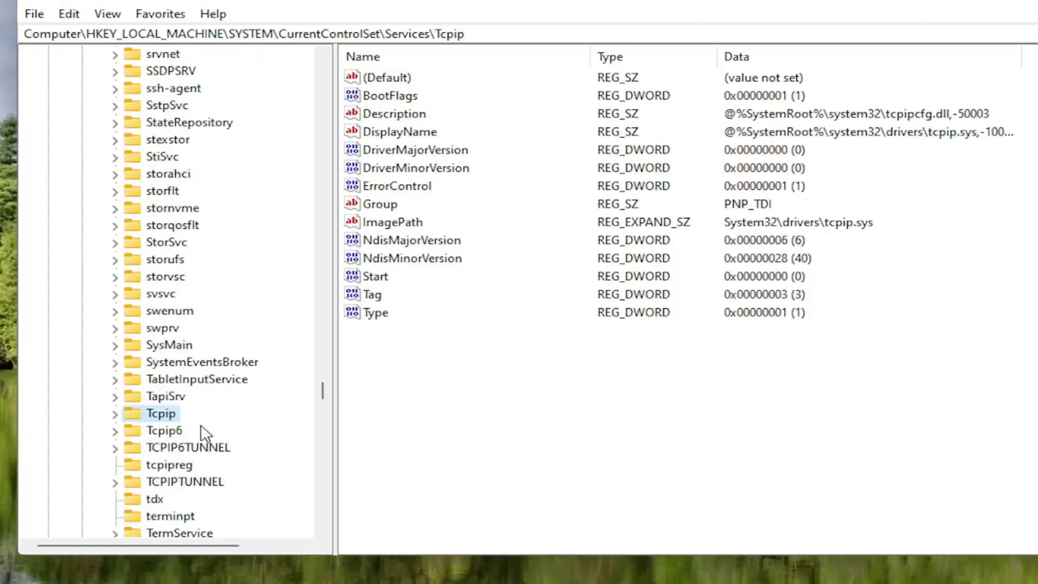
scroll(210, 422, "down", 2)
double_click(146, 313)
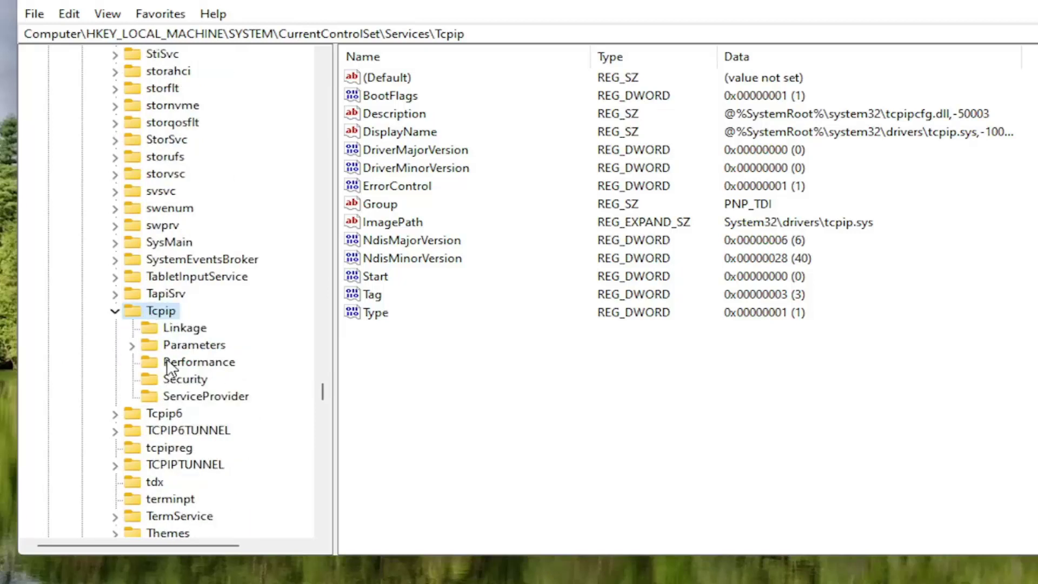
Expand the Parameters key under Tcpip and its Interfaces subkey.
double_click(176, 345)
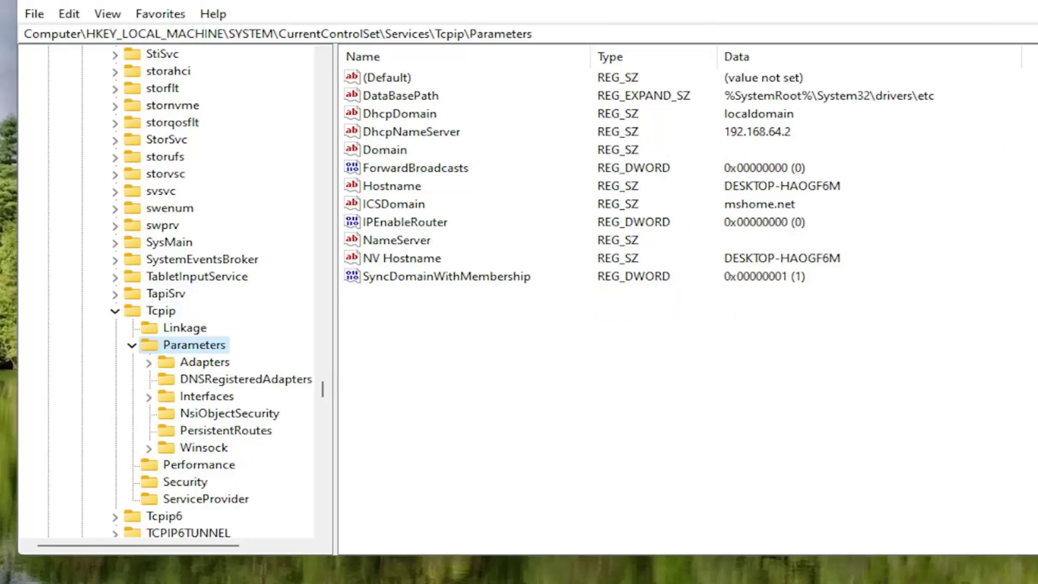
left_click(176, 398)
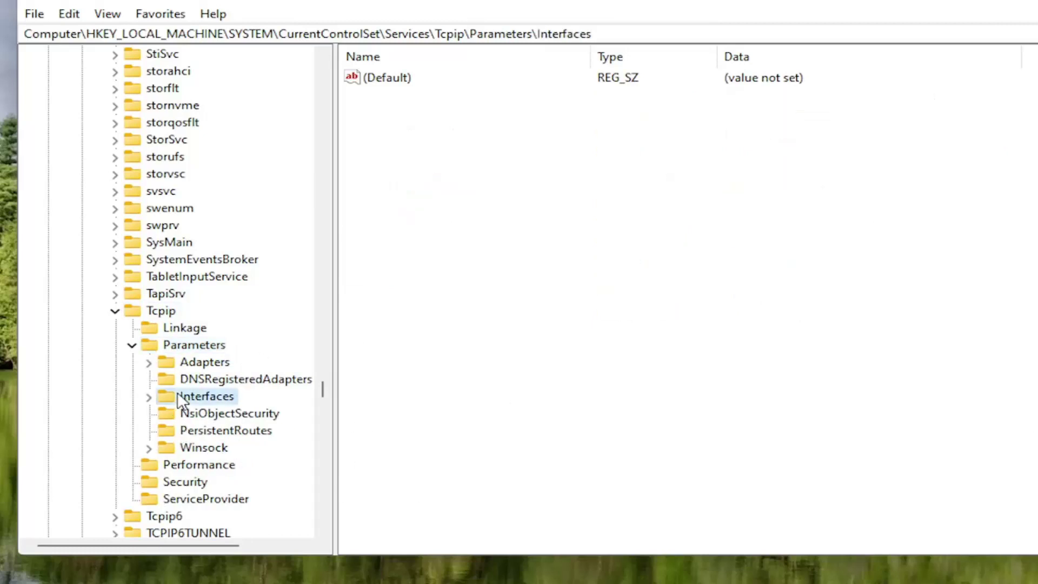
double_click(186, 400)
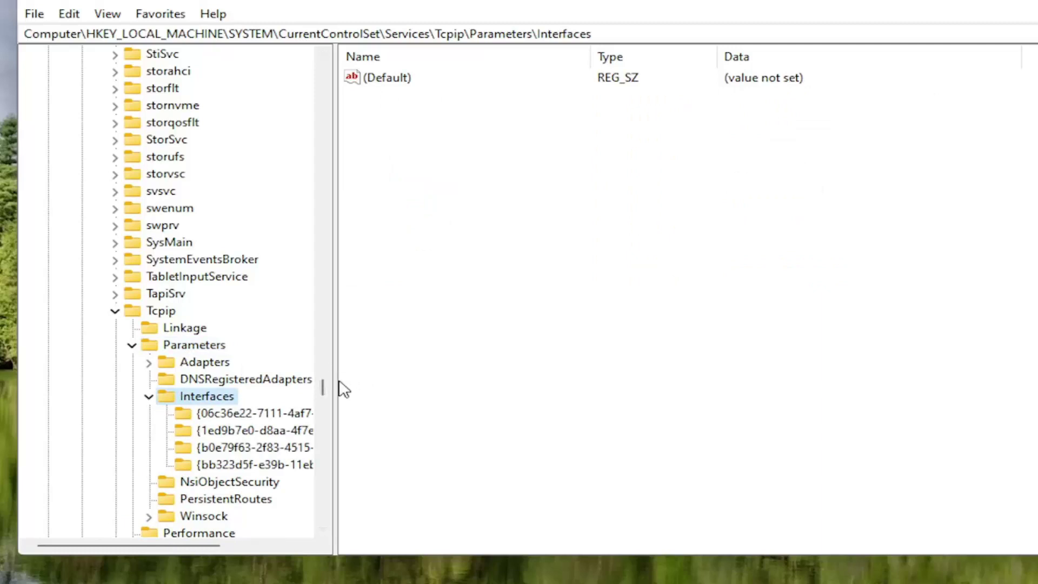
left_click_drag(335, 380, 389, 380)
left_click(273, 415)
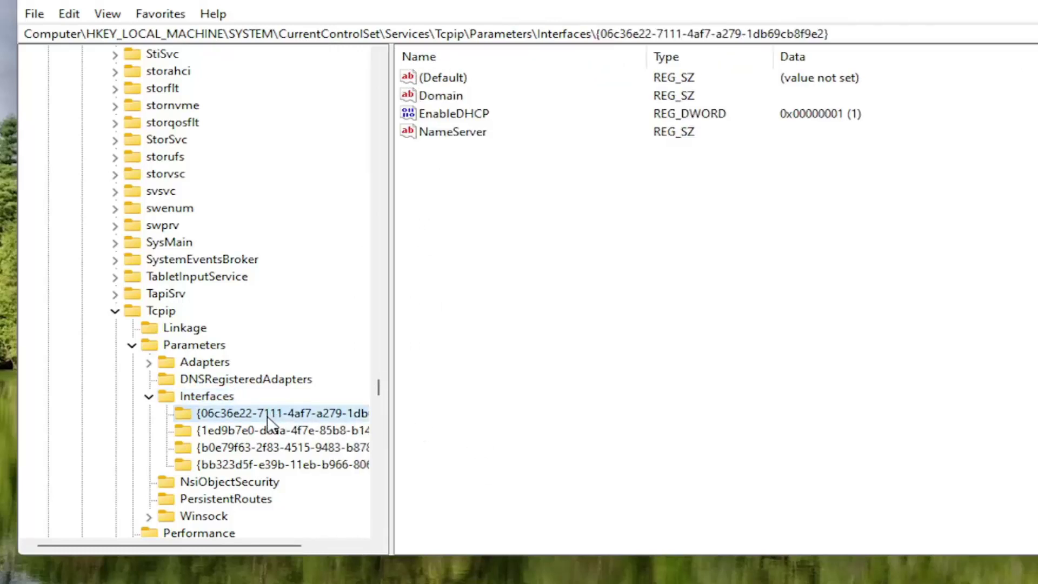
left_click(274, 431)
left_click(262, 448)
left_click(255, 463)
left_click(254, 447)
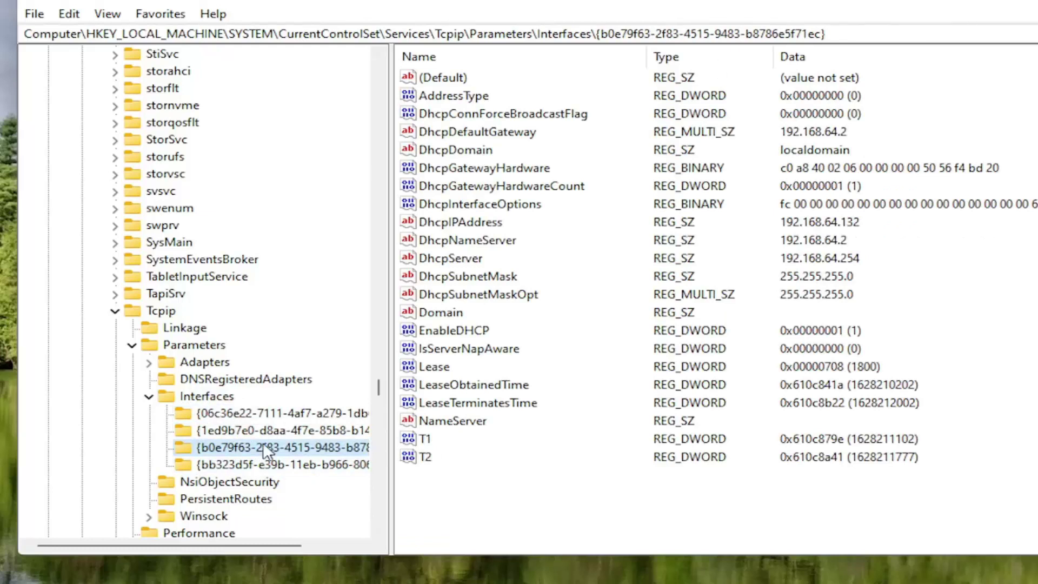
left_click(254, 463)
left_click(214, 431)
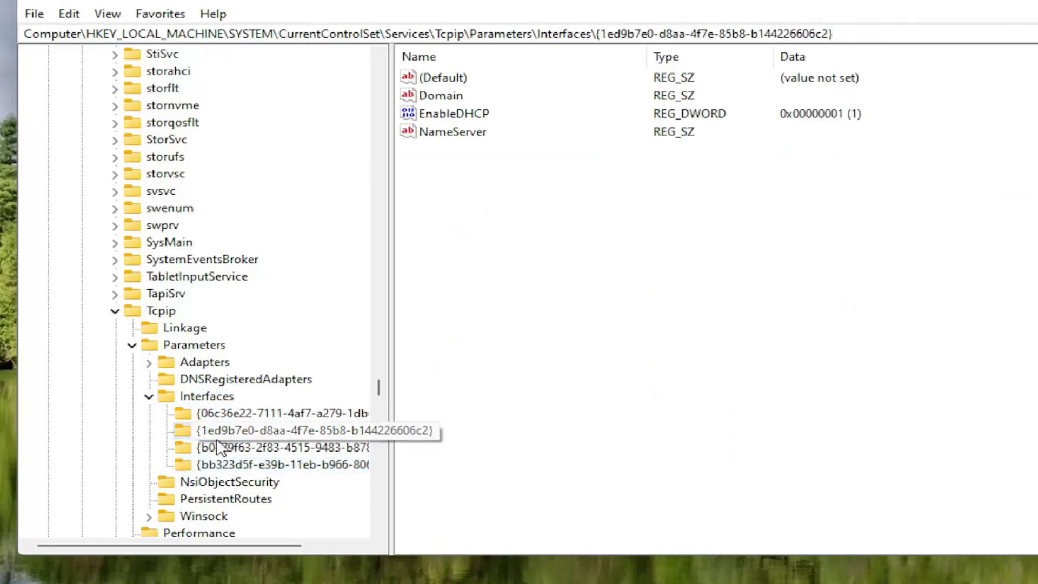
left_click(227, 447)
left_click(223, 411)
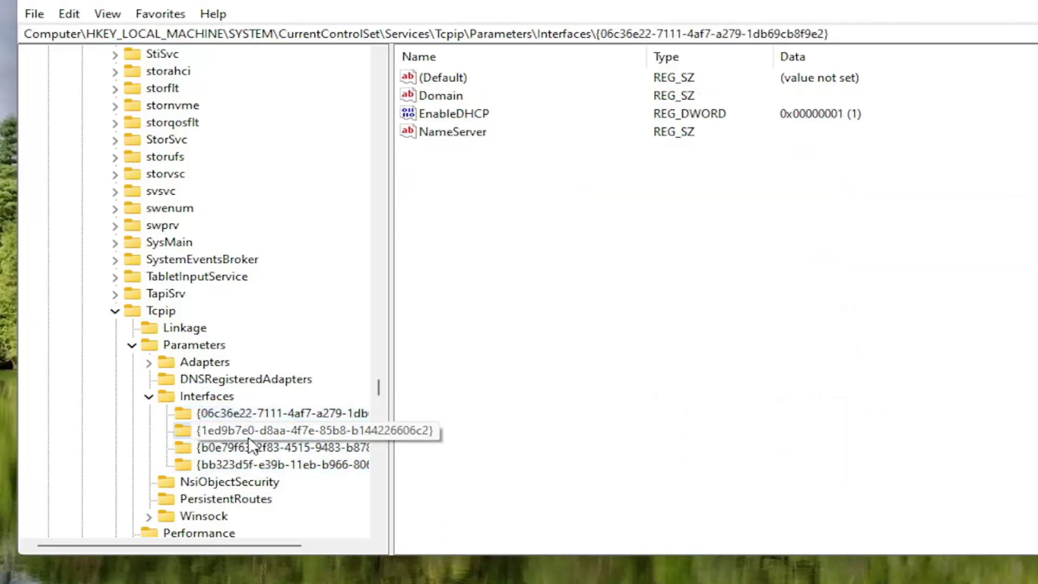
left_click(227, 448)
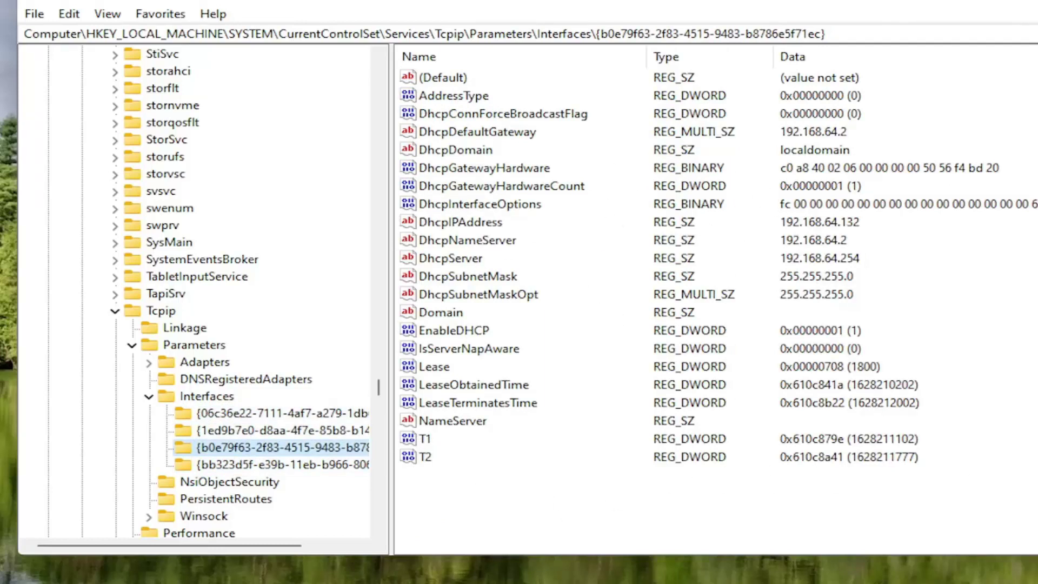
Create a DWORD (32-bit) value named TCPackFrequency in the selected interface key.
right_click(450, 493)
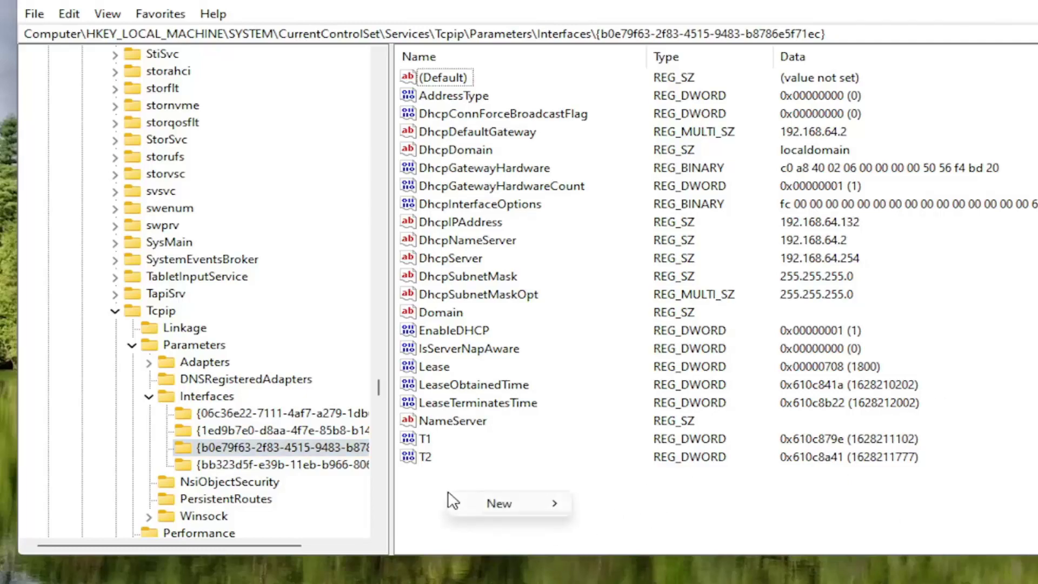
mouse_move(509, 504)
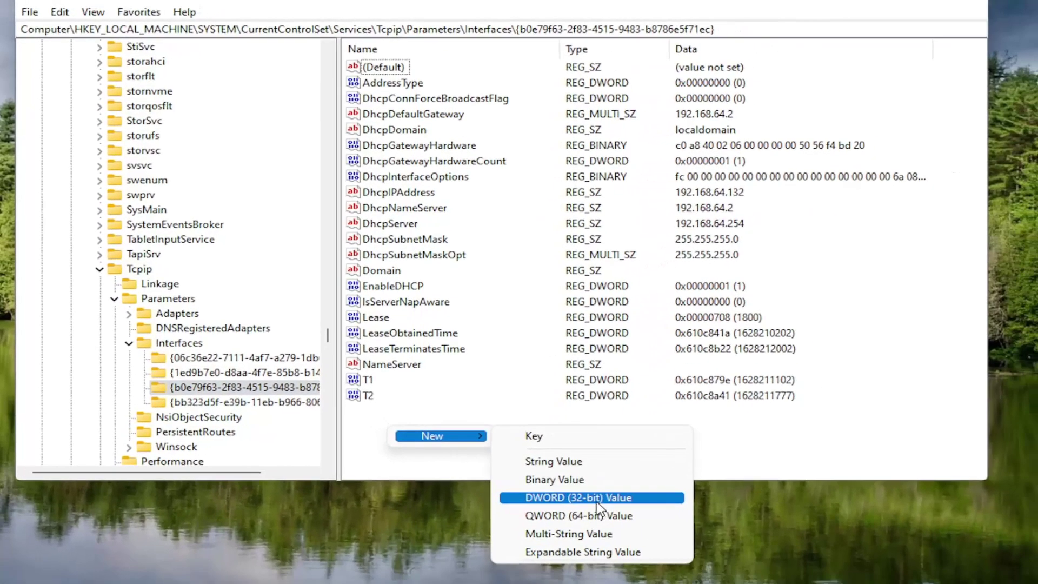
left_click(597, 498)
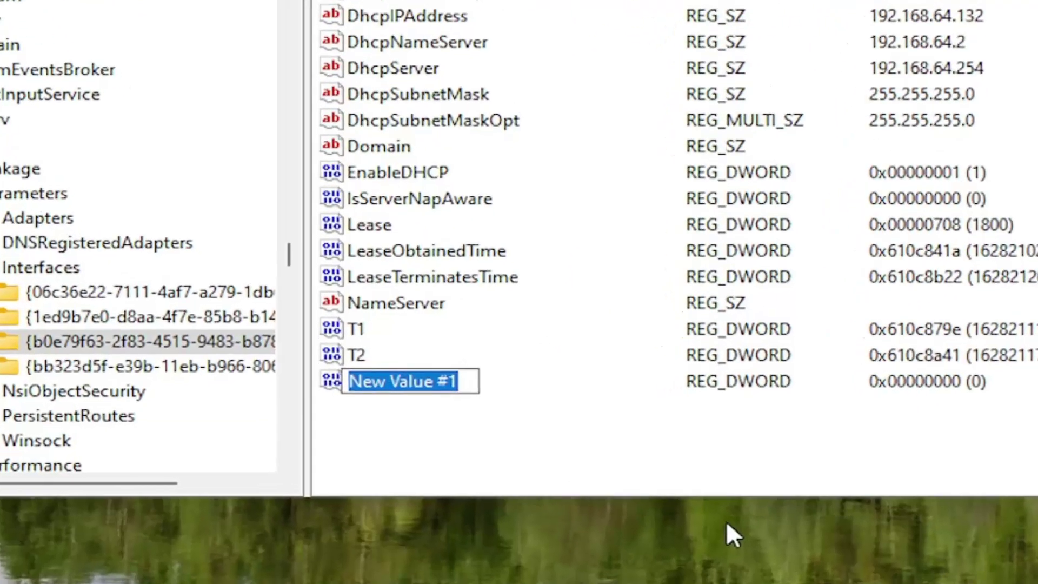
type("TCP")
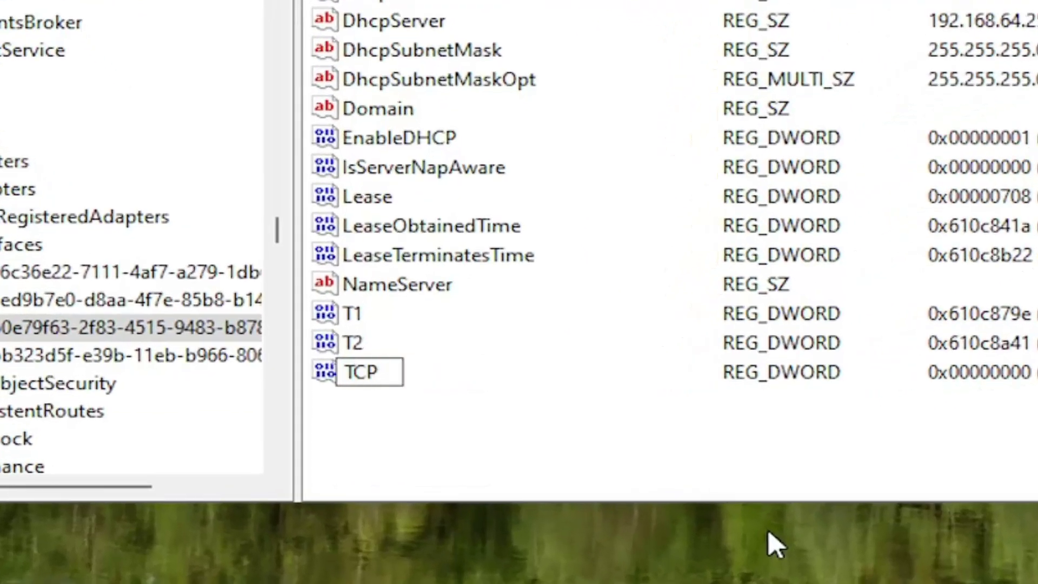
type("ack")
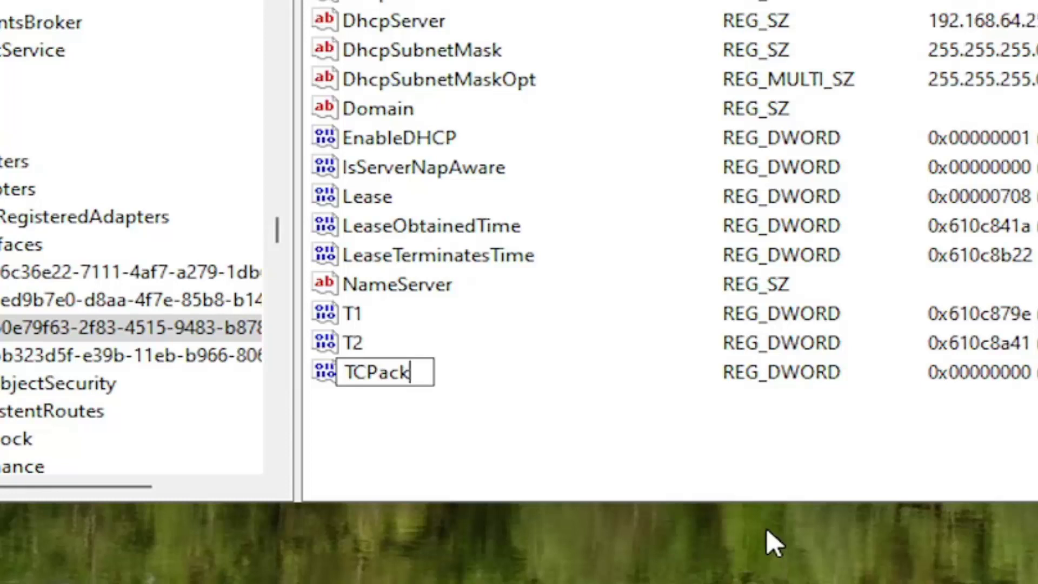
type("Freq")
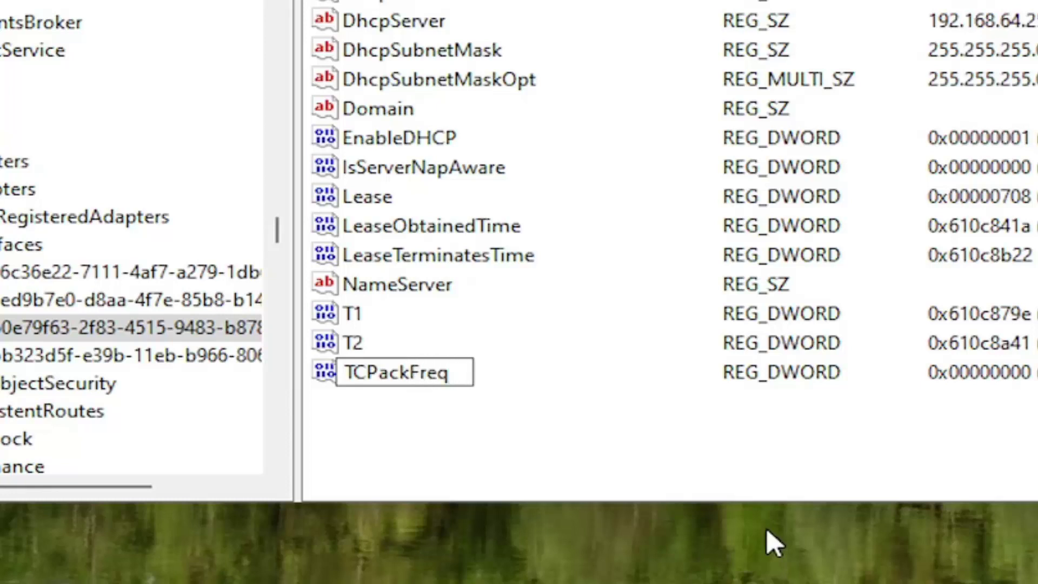
type("uebnc")
key("BackSpace")
key("BackSpace")
key("BackSpace")
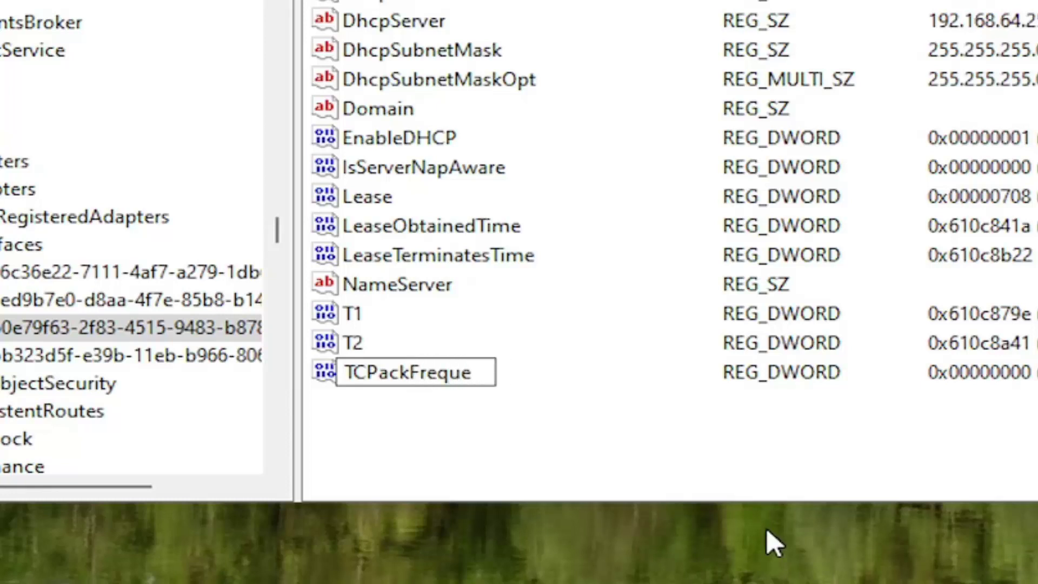
type("ncy")
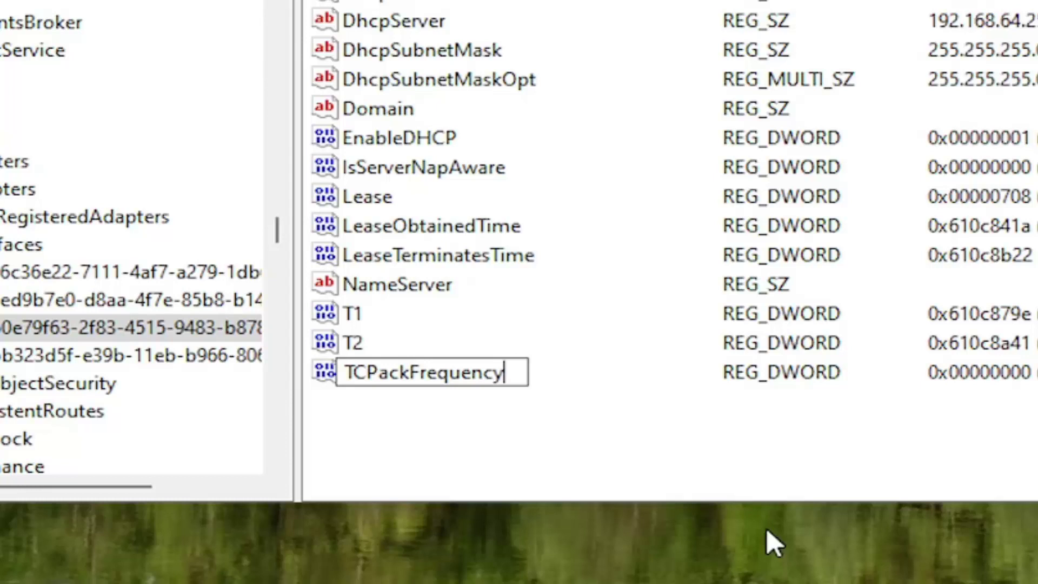
key("Return")
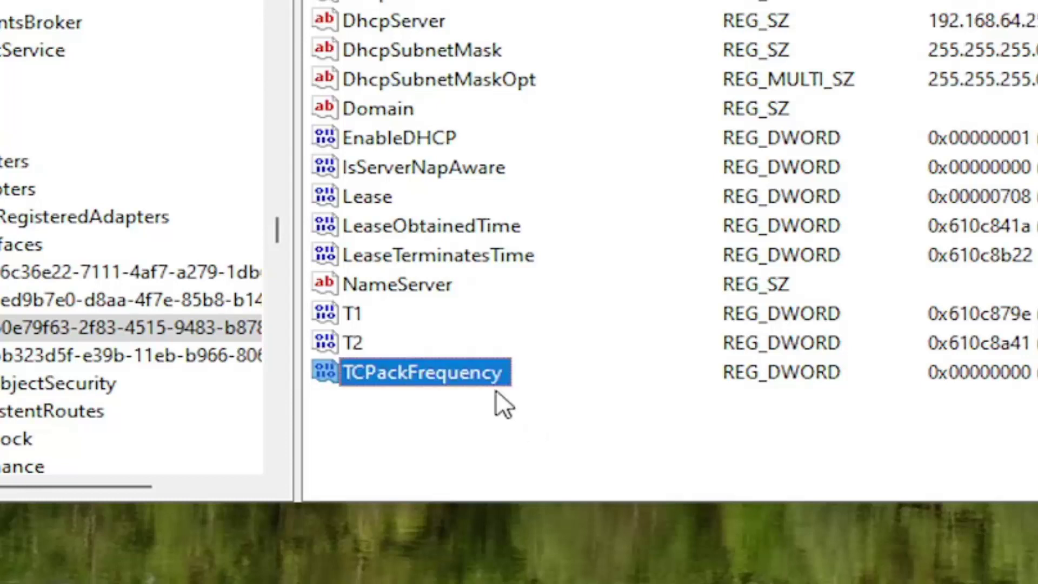
Create a second DWORD (32-bit) value named TCPNoDelay in the same interface key.
left_click(435, 423)
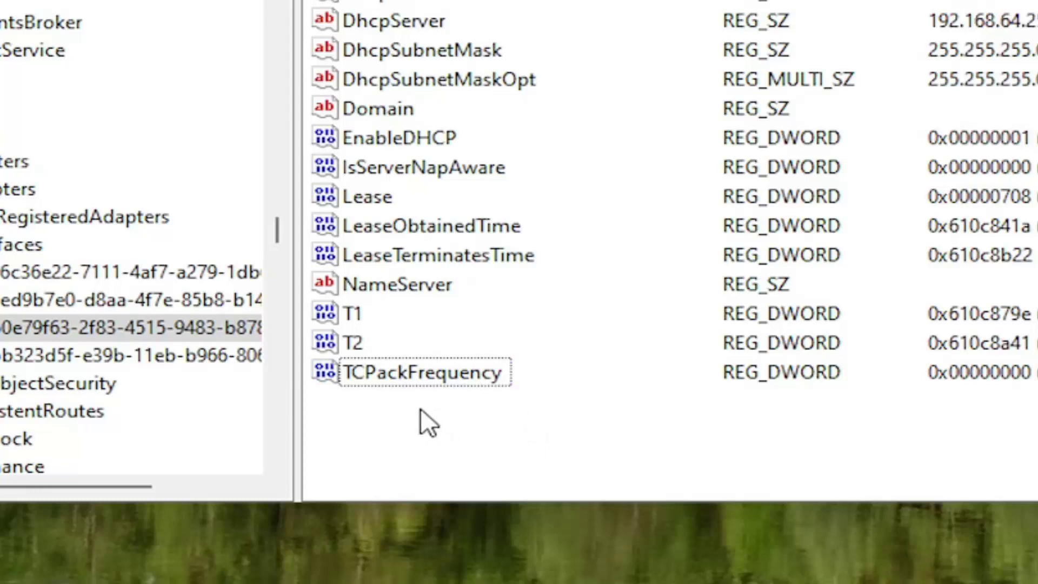
right_click(428, 423)
mouse_move(460, 430)
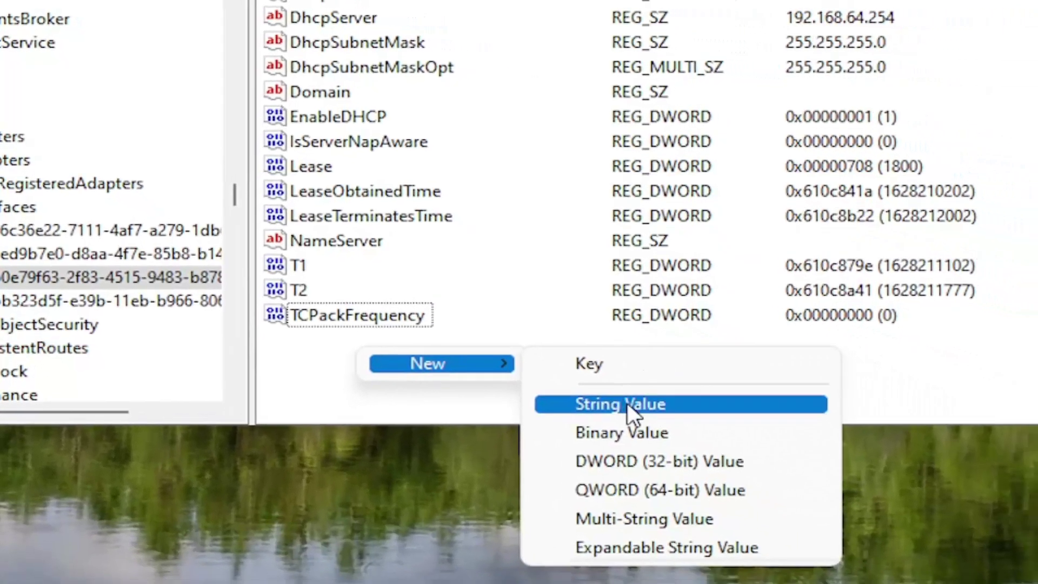
left_click(626, 458)
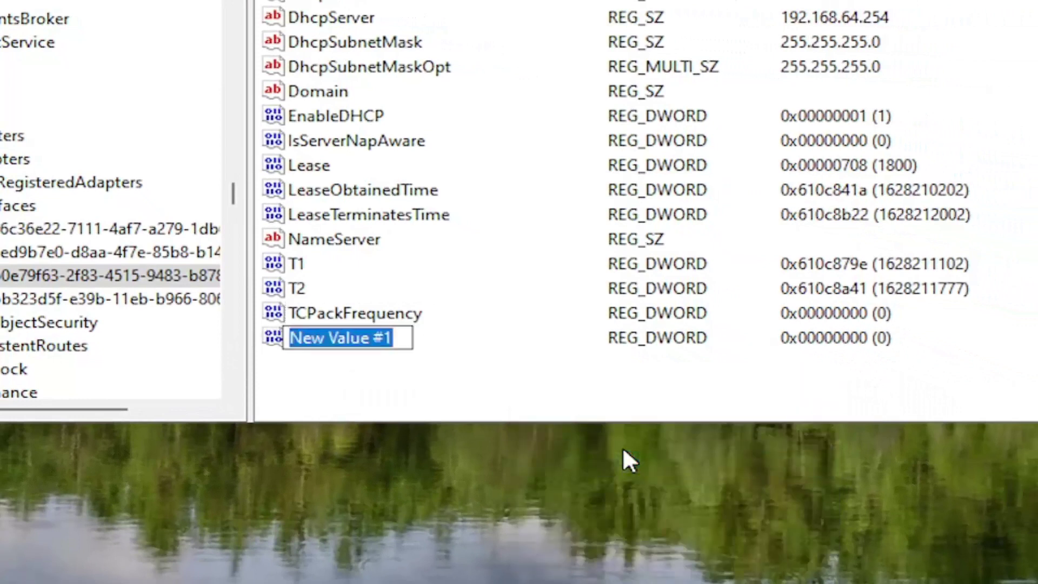
type("TCP")
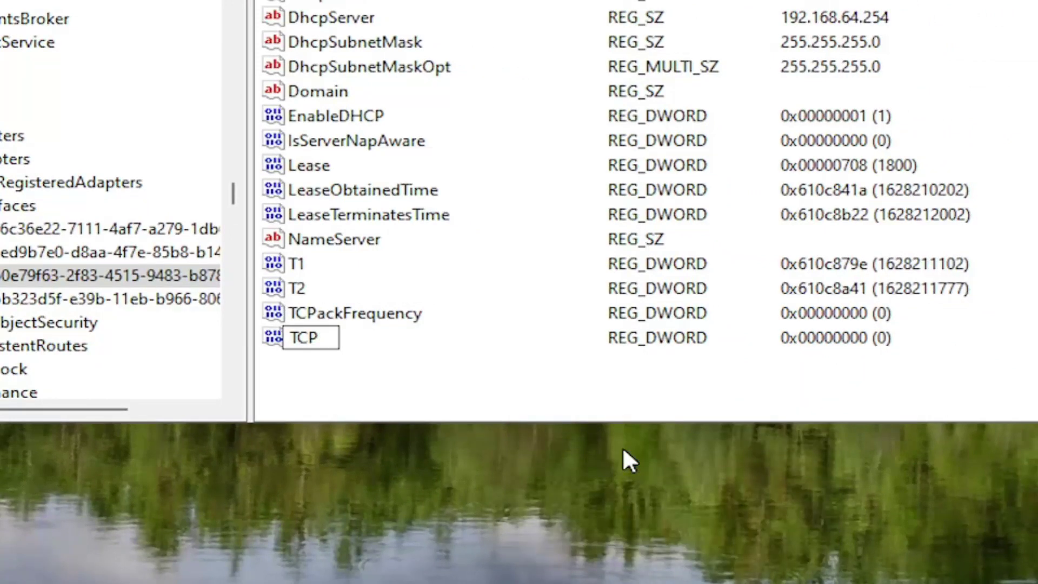
type("NoDelay")
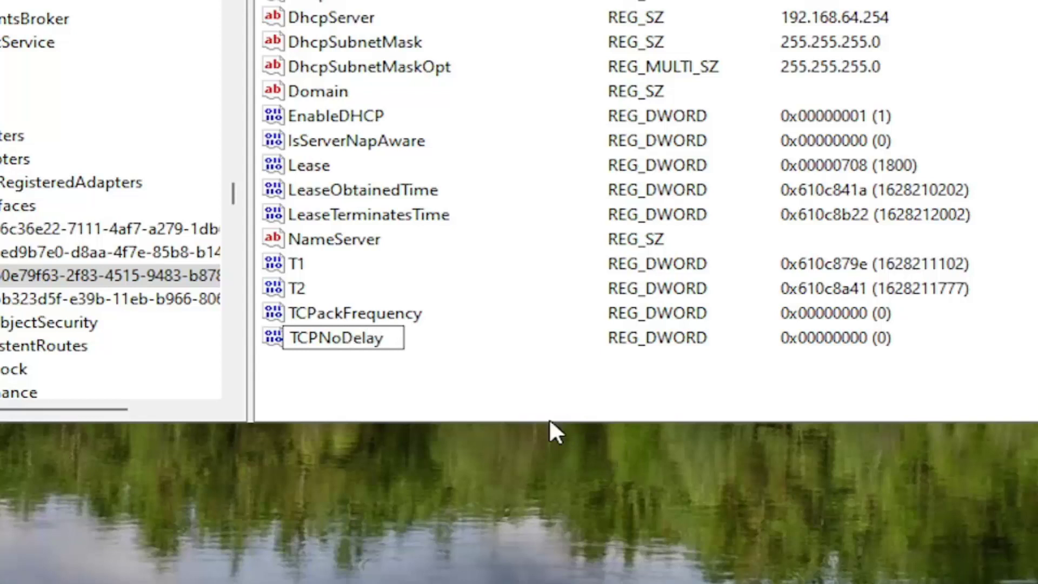
key("Return")
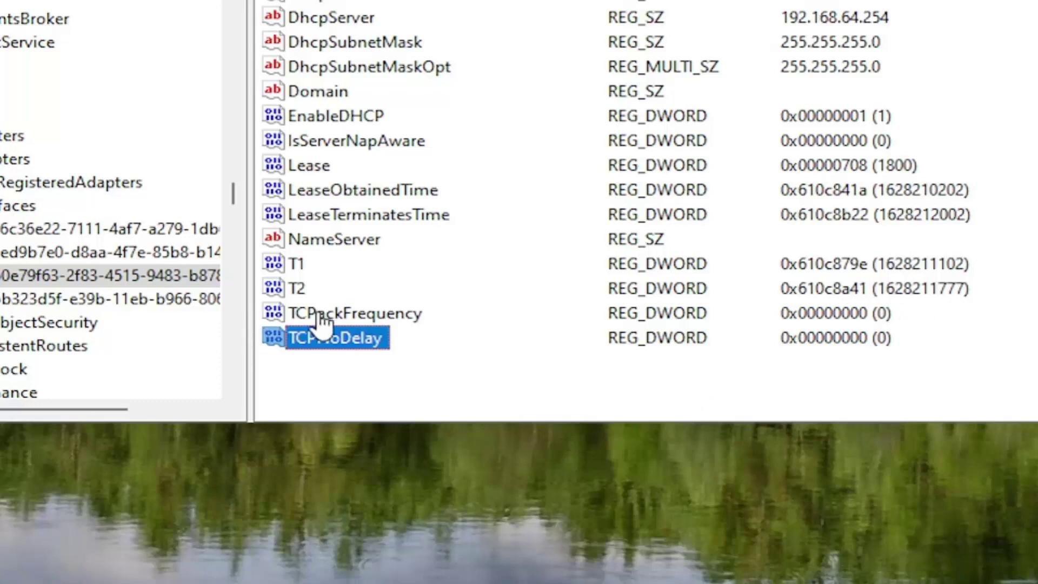
Set the TCPackFrequency value data to 1 in the selected interface key.
double_click(373, 315)
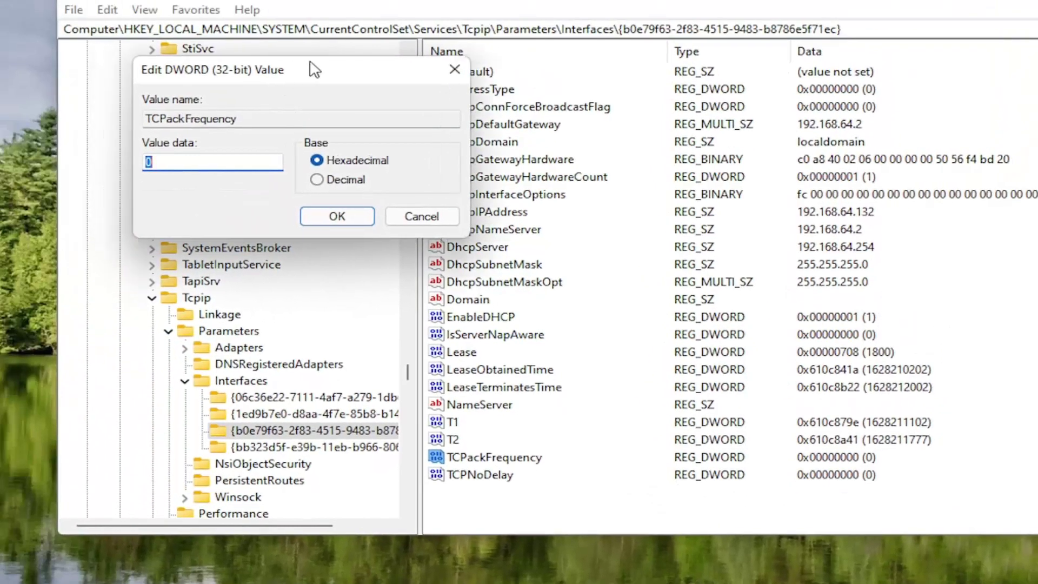
left_click_drag(308, 70, 679, 176)
type("1")
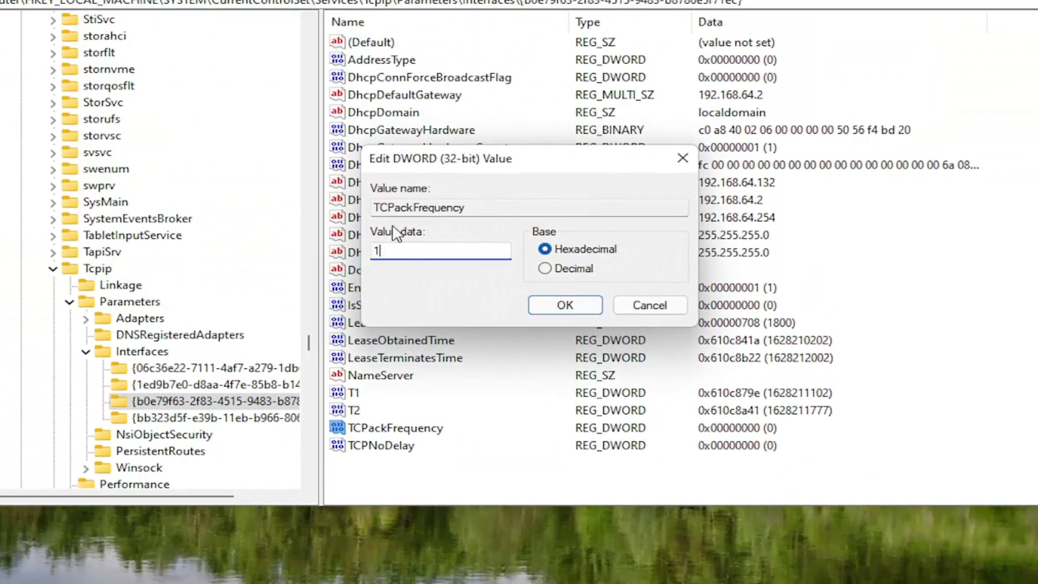
left_click(541, 304)
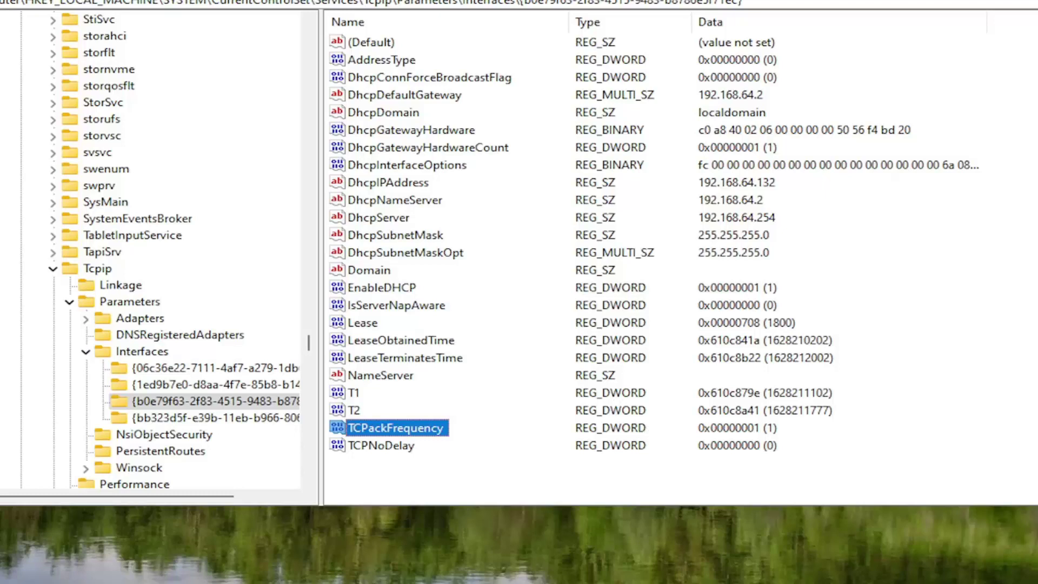
Set the TCPNoDelay value data to 1 in the same interface key.
double_click(382, 452)
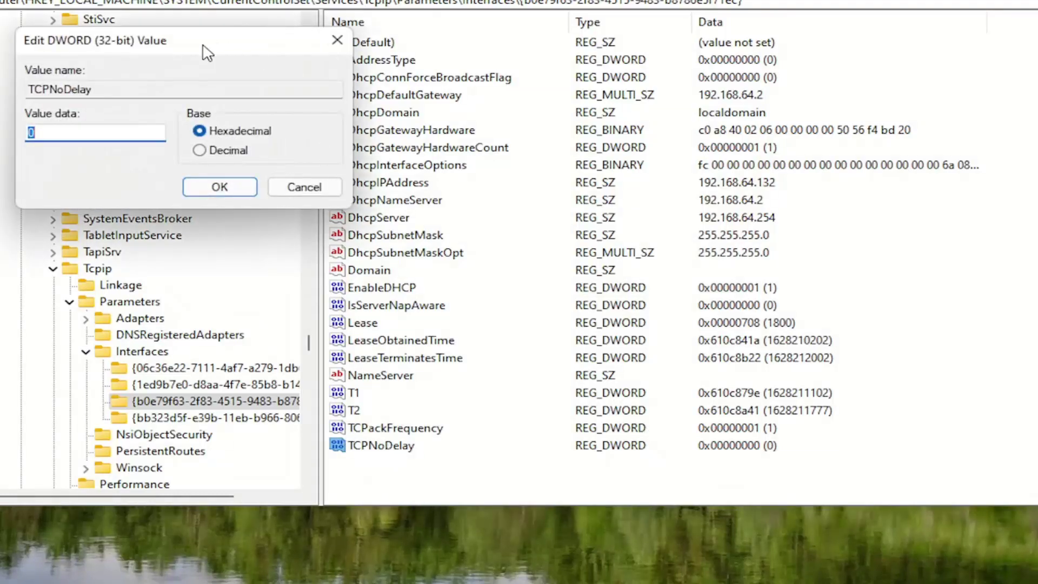
left_click_drag(207, 52, 484, 172)
type("1")
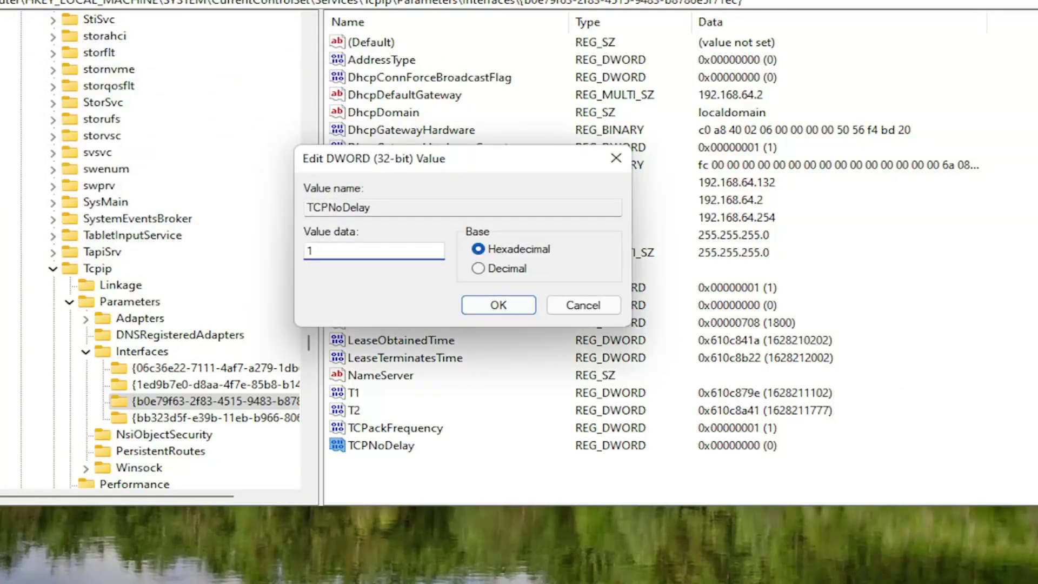
left_click(514, 307)
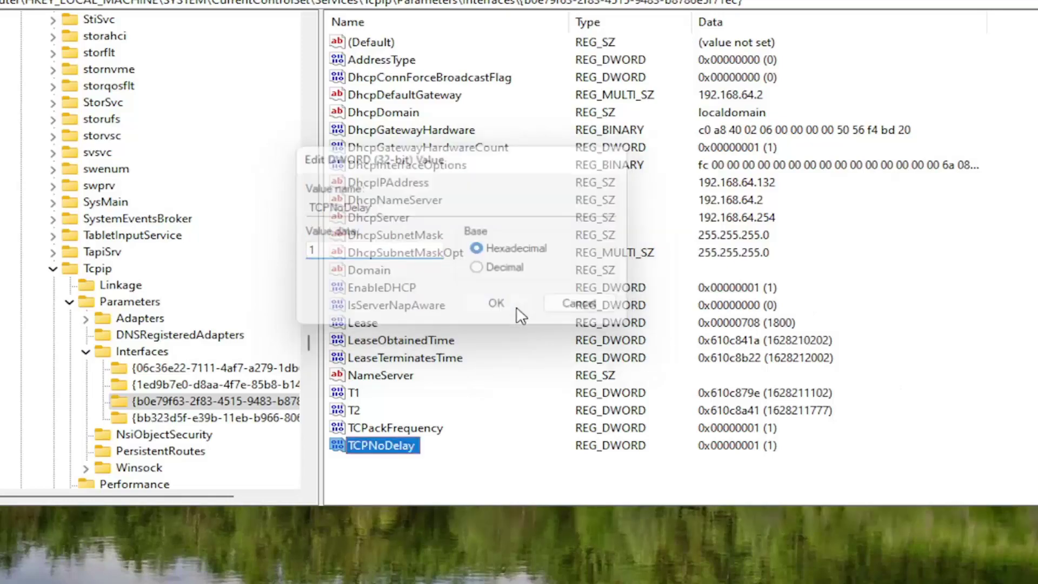
Collapse the expanded branch from Interfaces up through Tcpip, Services and CurrentControlSet to the SYSTEM key.
left_click(86, 352)
left_click(70, 301)
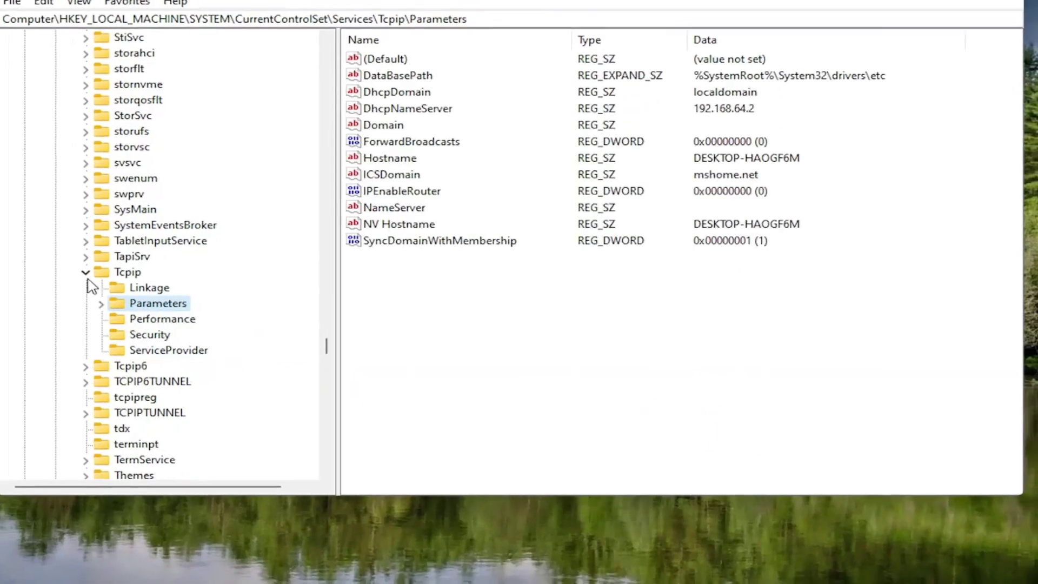
left_click(53, 268)
scroll(190, 271, "up", 8)
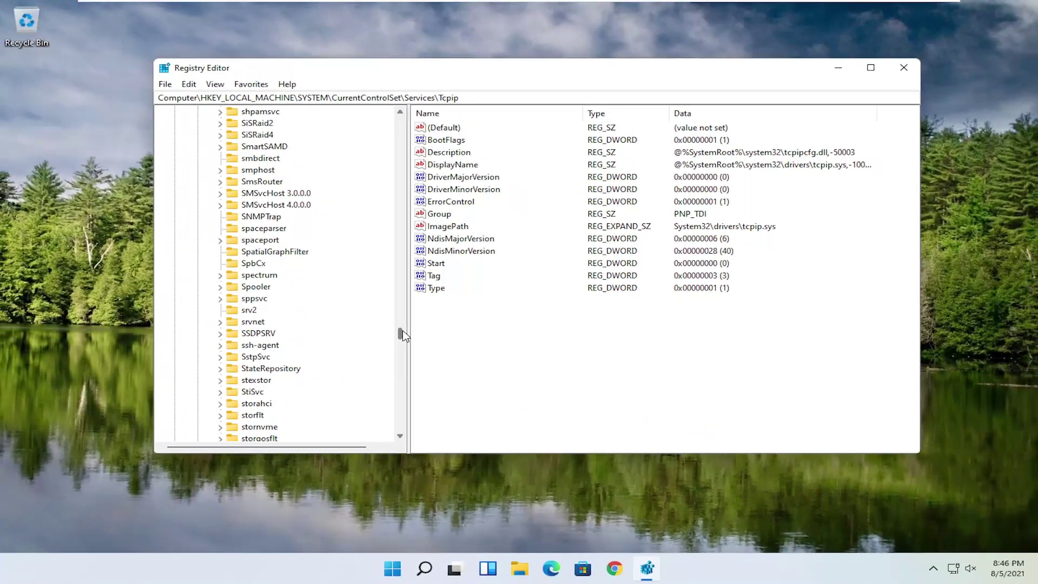
left_click_drag(387, 332, 400, 114)
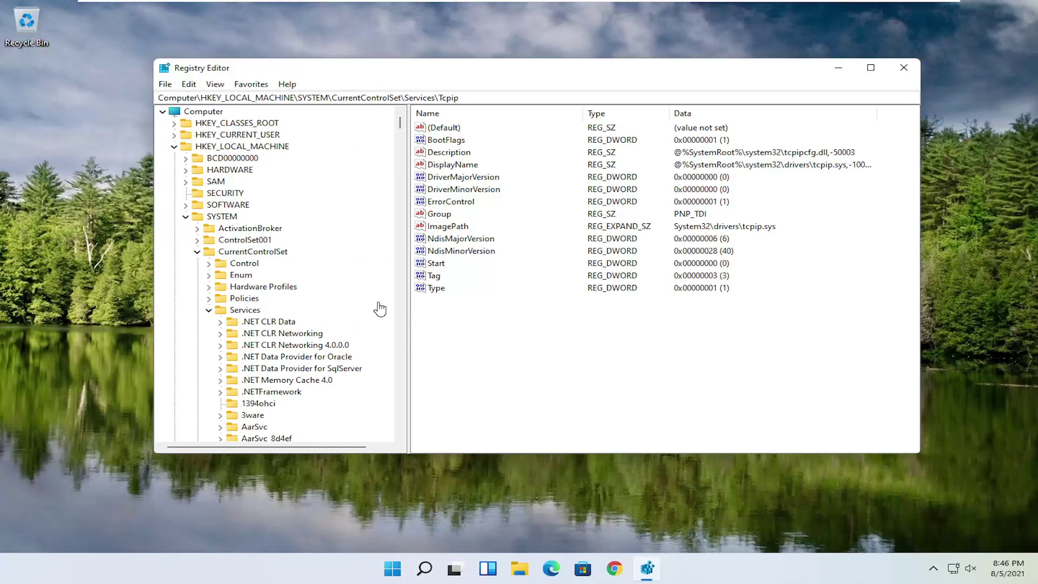
left_click(209, 311)
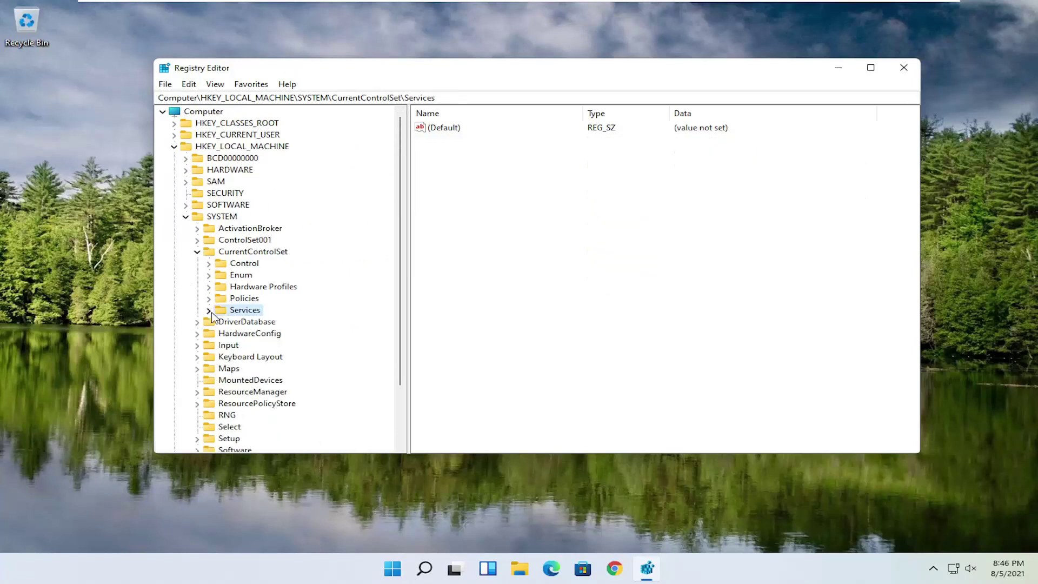
left_click(197, 252)
left_click(185, 216)
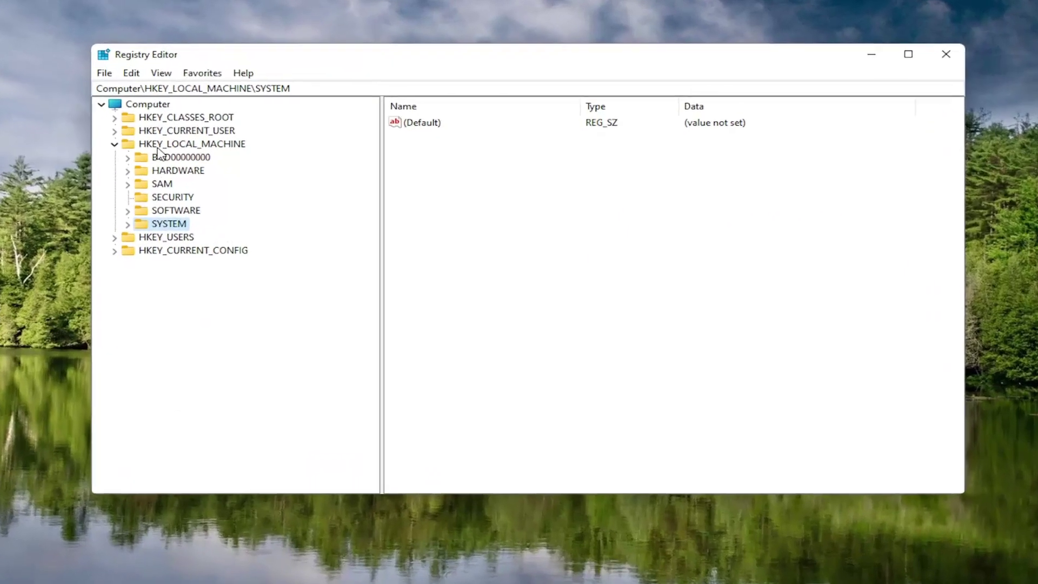
Expand the SOFTWARE key under HKEY_LOCAL_MACHINE and its Microsoft subkey.
left_click(201, 146)
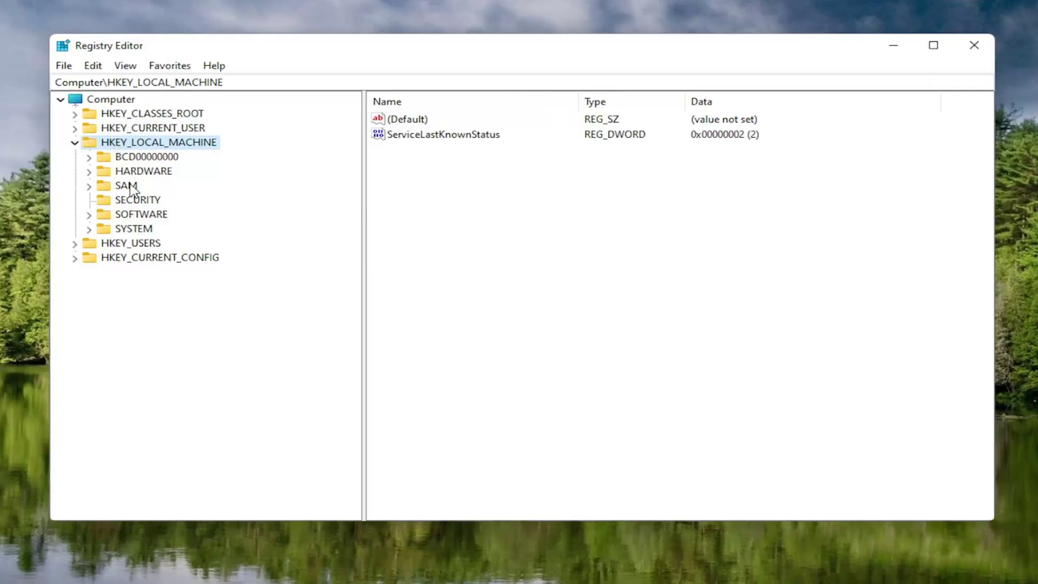
double_click(136, 215)
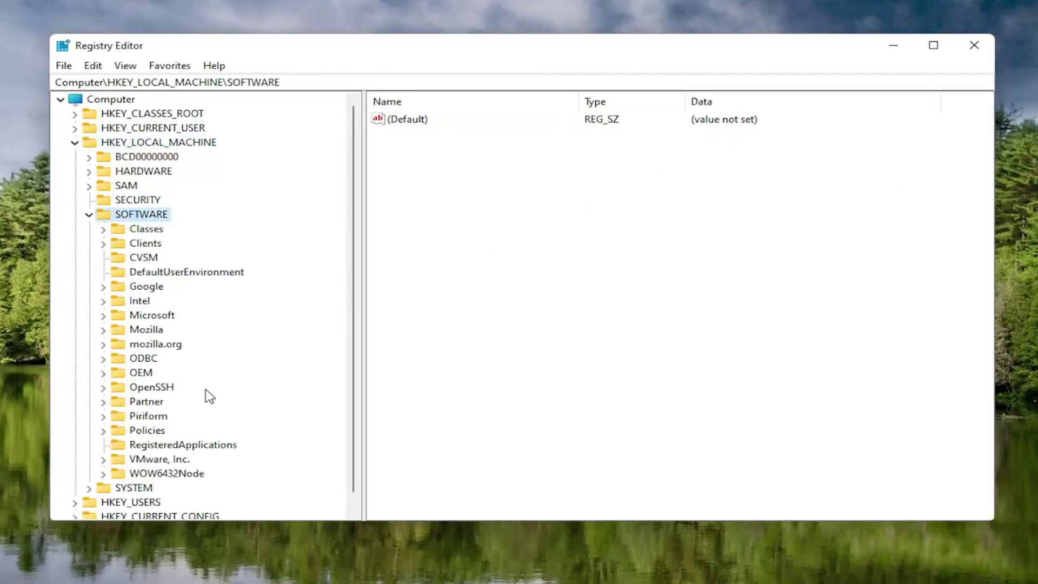
double_click(142, 318)
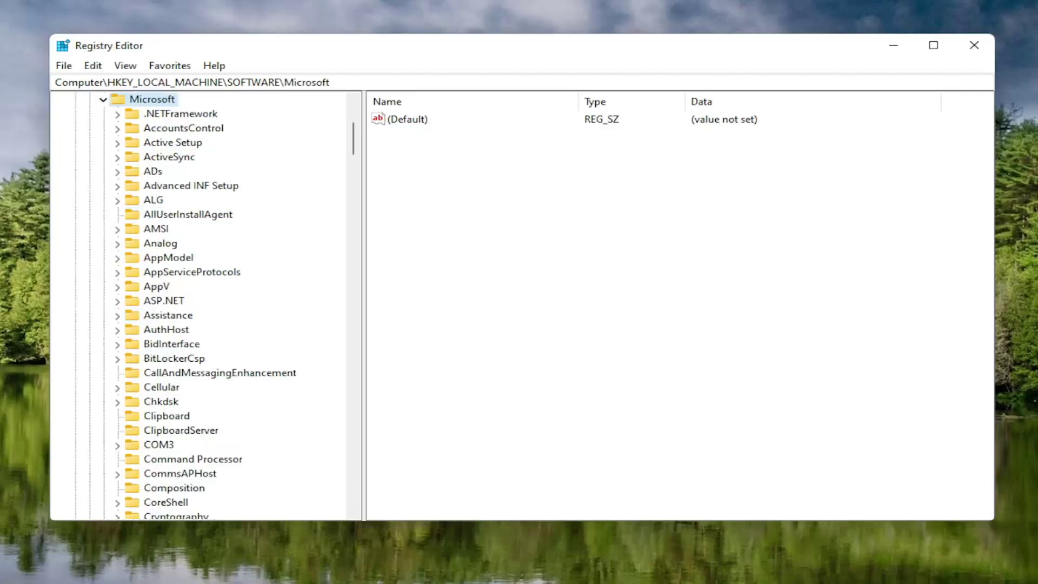
Create a new subkey under the Microsoft key.
scroll(143, 323, "up", 5)
right_click(139, 318)
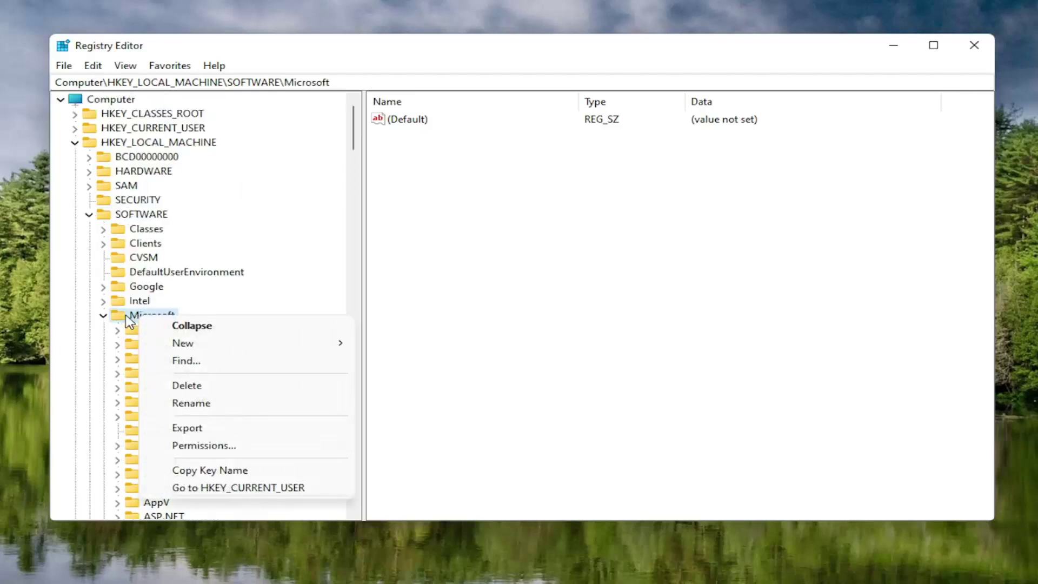
left_click(140, 318)
right_click(137, 316)
mouse_move(193, 348)
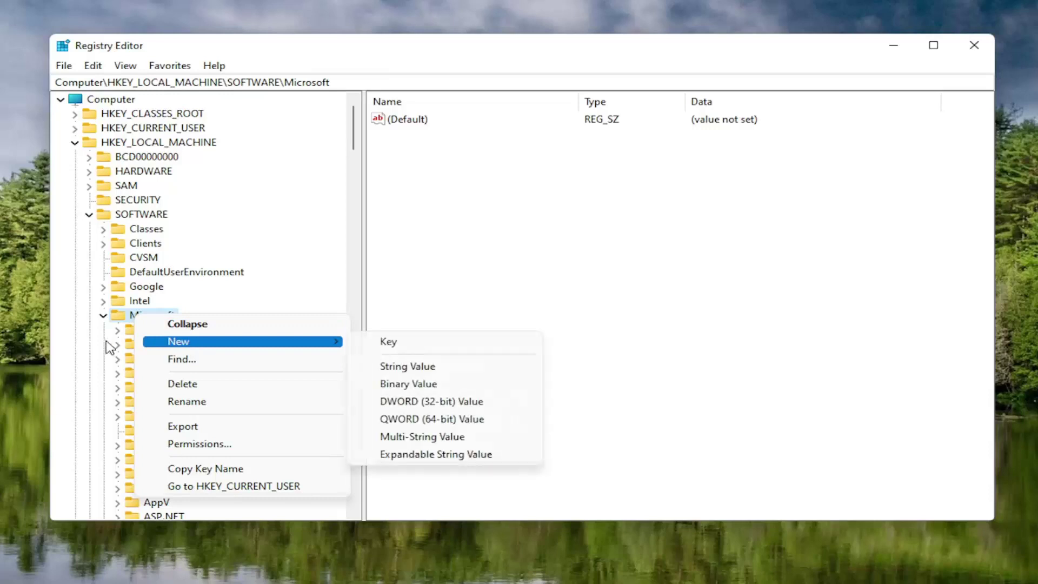
left_click(392, 346)
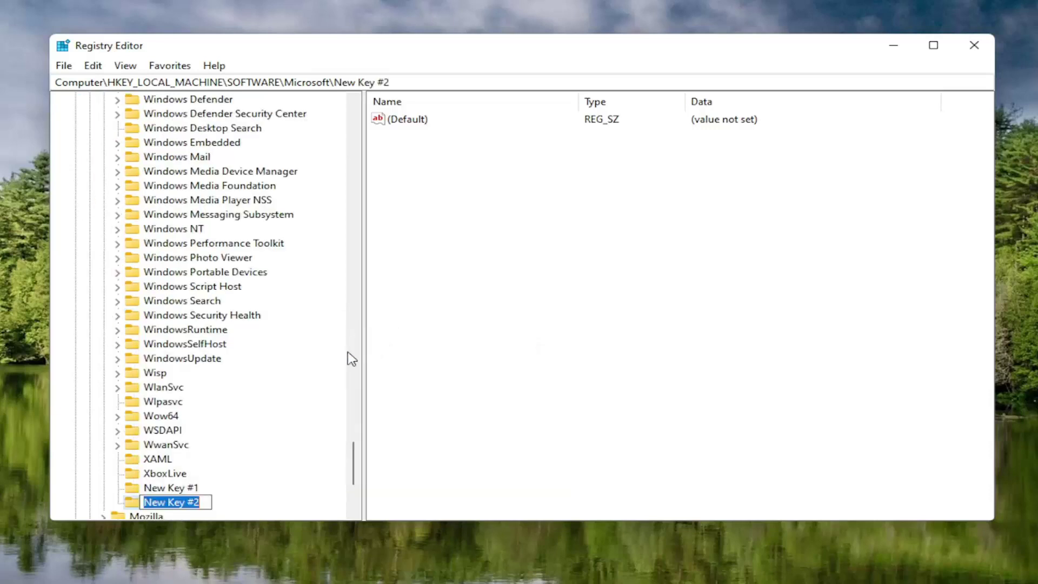
Delete the stray New Key #1 subkey from the Microsoft key.
scroll(271, 378, "down", 1)
left_click(169, 446)
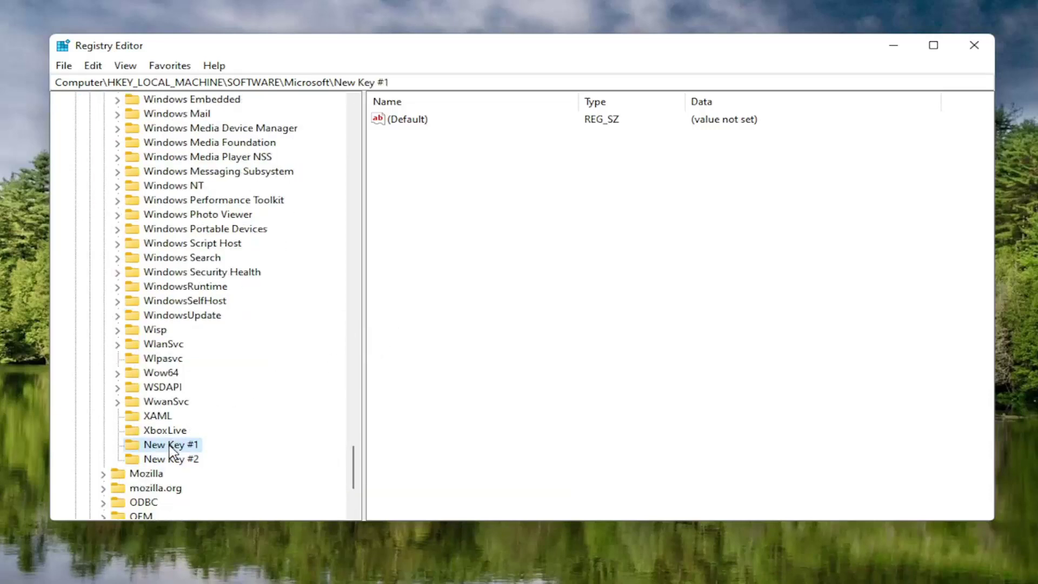
key("Delete")
key("Return")
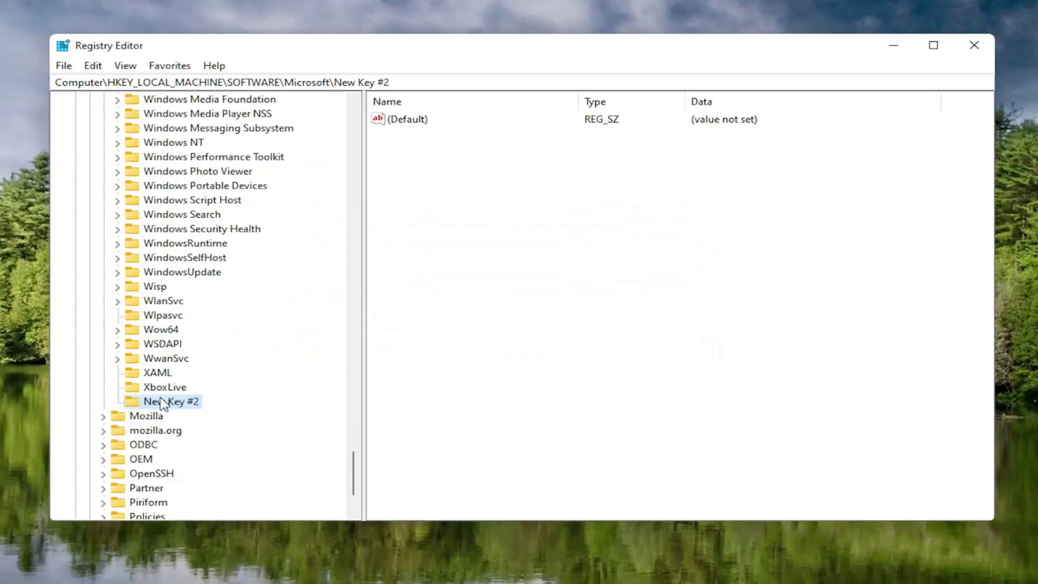
Rename the New Key #2 subkey under Microsoft as New Key #1.
right_click(160, 399)
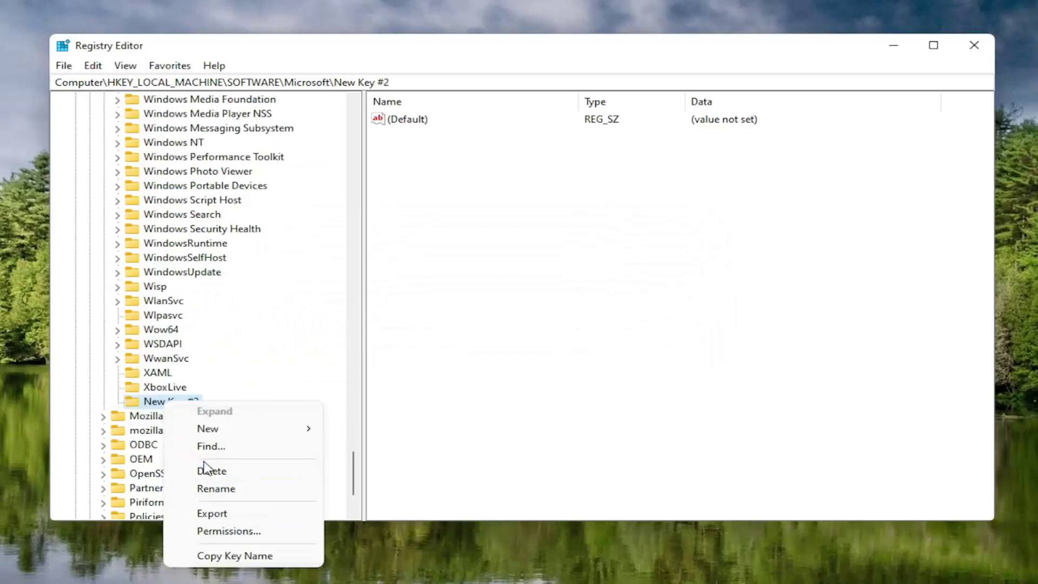
left_click(216, 488)
key("End")
type("1")
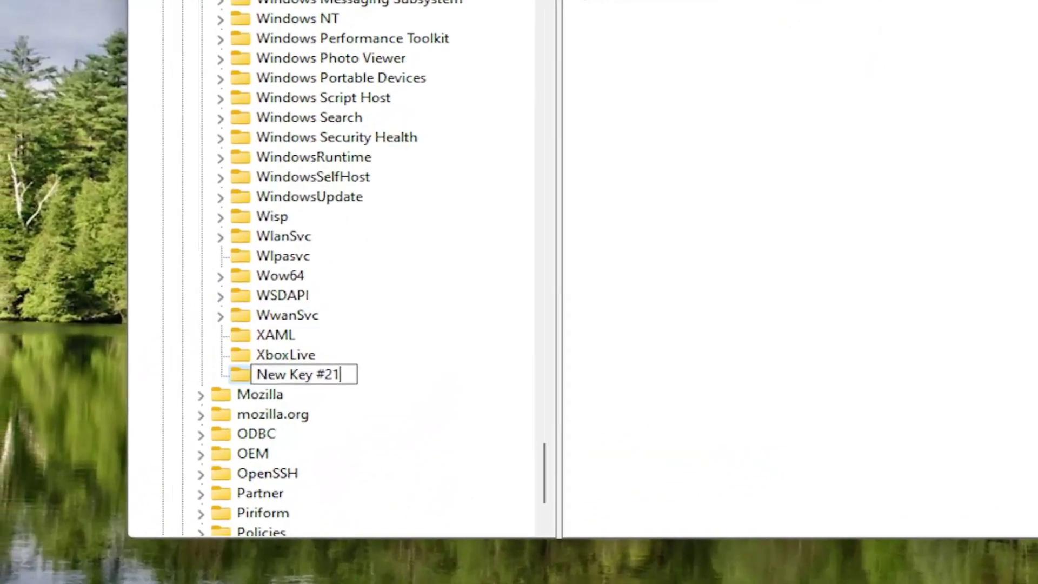
key("Left")
key("BackSpace")
key("Return")
scroll(359, 377, "up", 4)
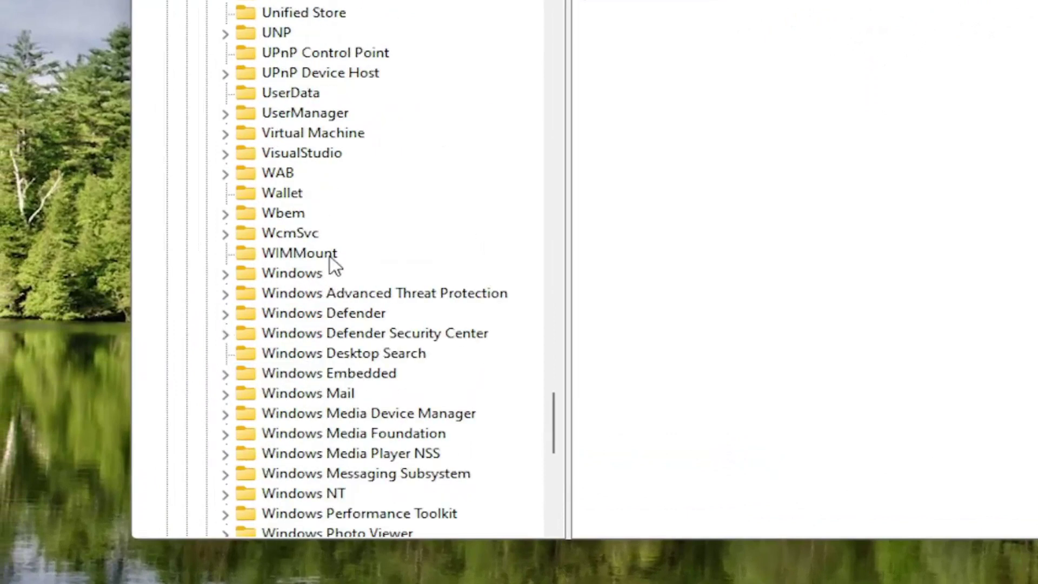
scroll(330, 255, "down", 5)
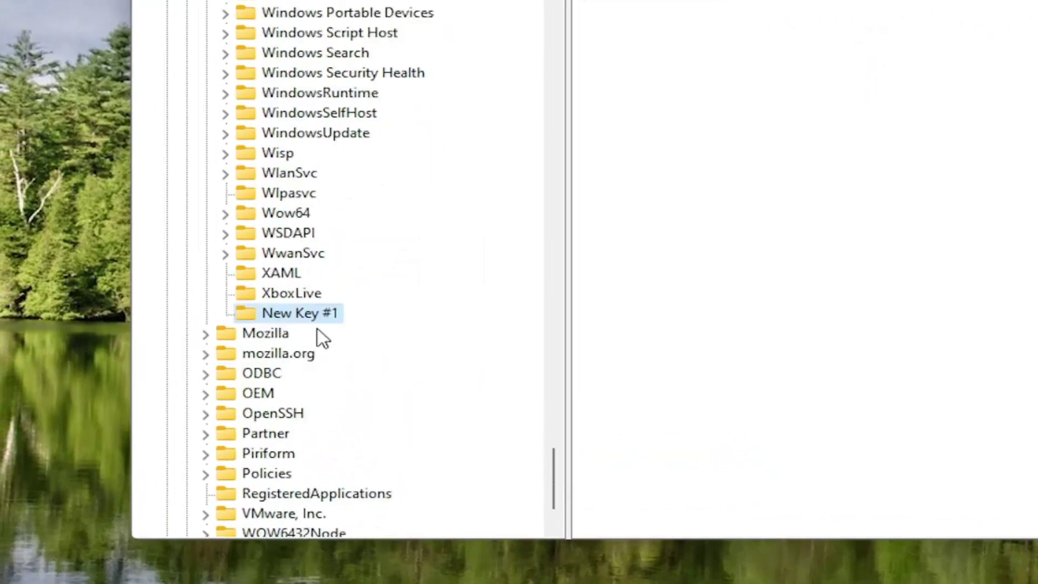
Try to rename the New Key #1 subkey under Microsoft as MSMQ, and delete that subkey.
right_click(293, 314)
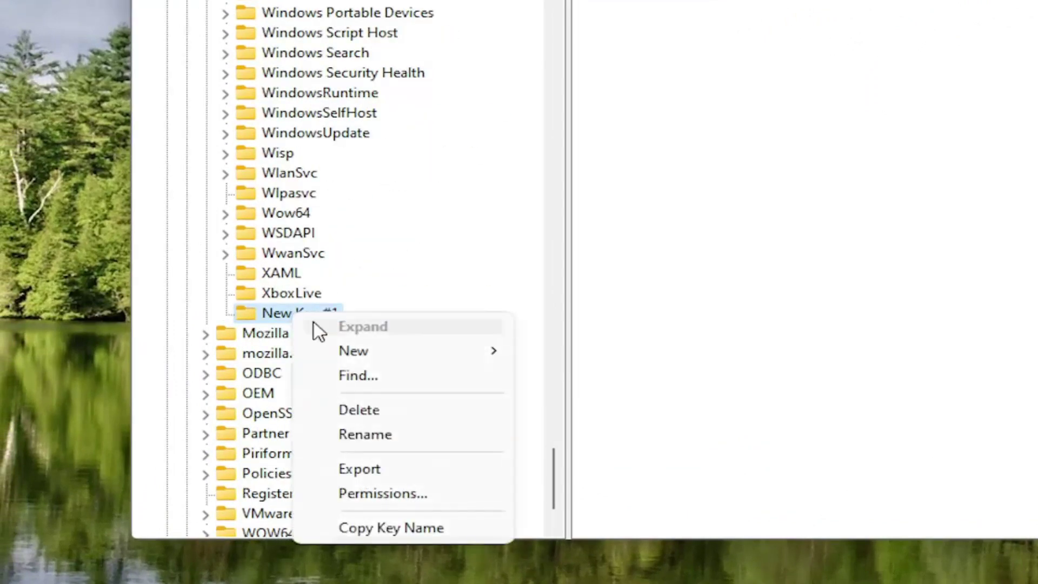
left_click(365, 435)
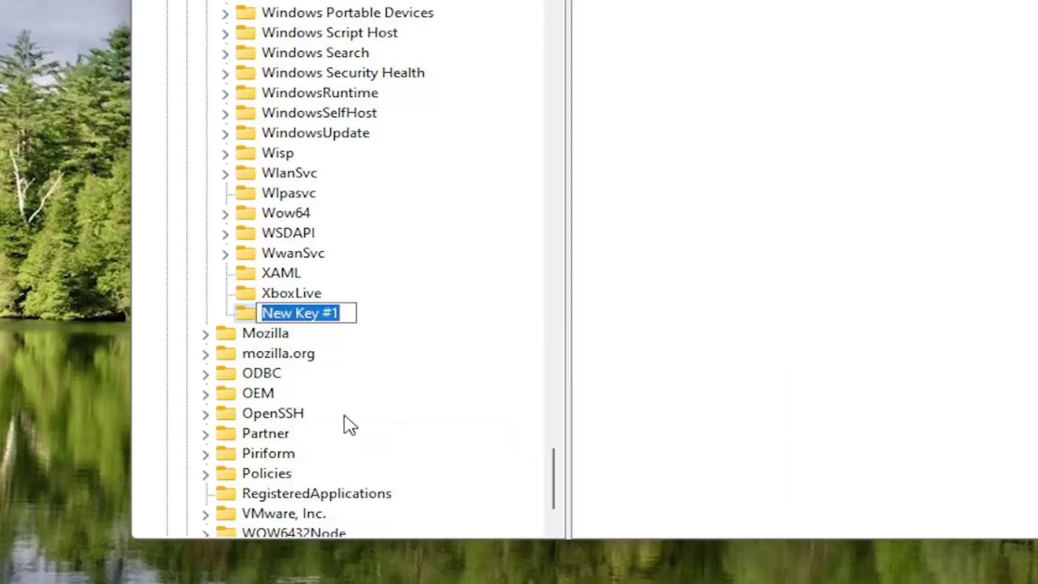
type("MSMQ")
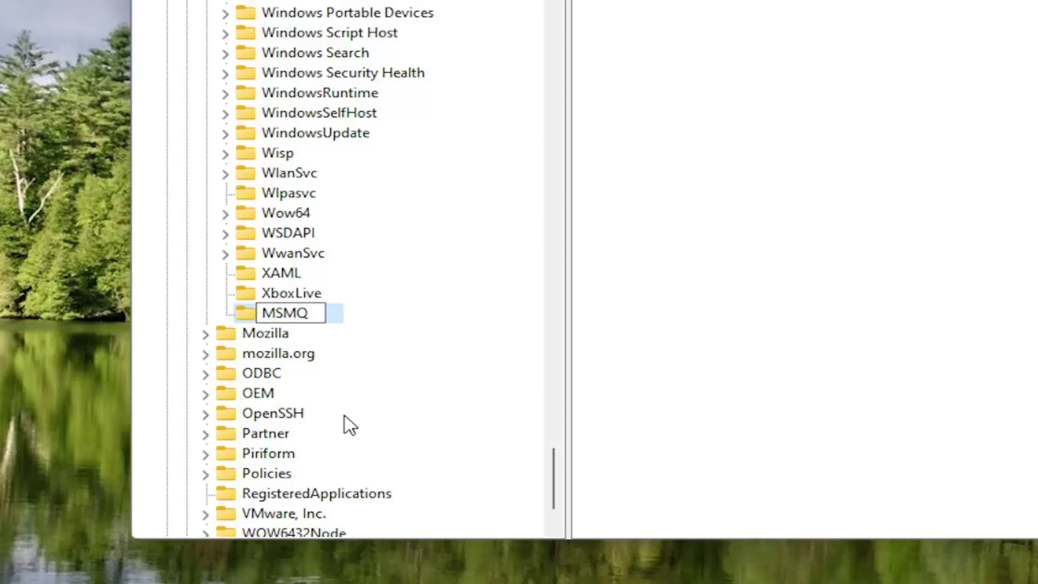
key("Return")
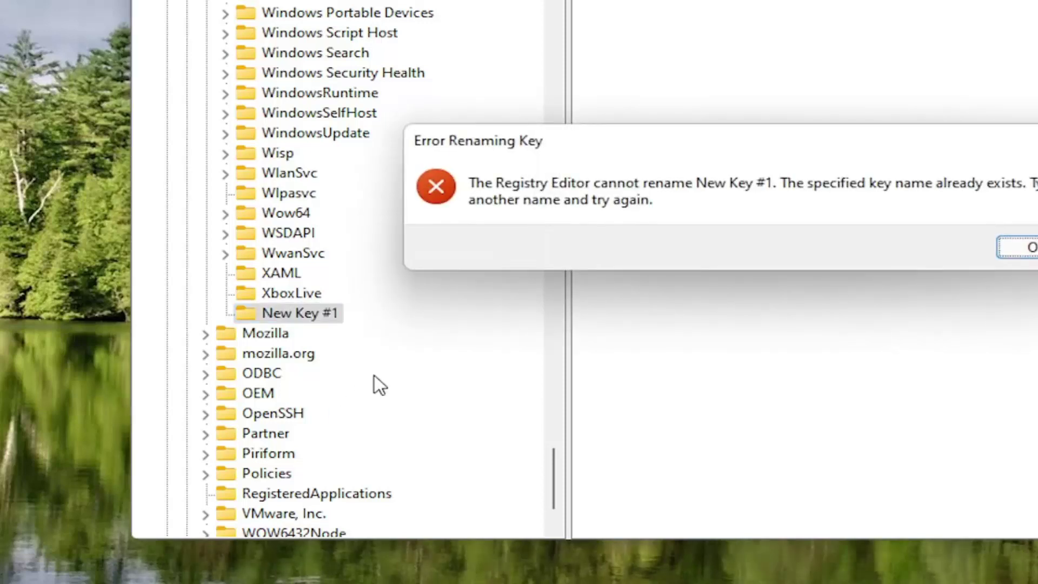
left_click(1030, 252)
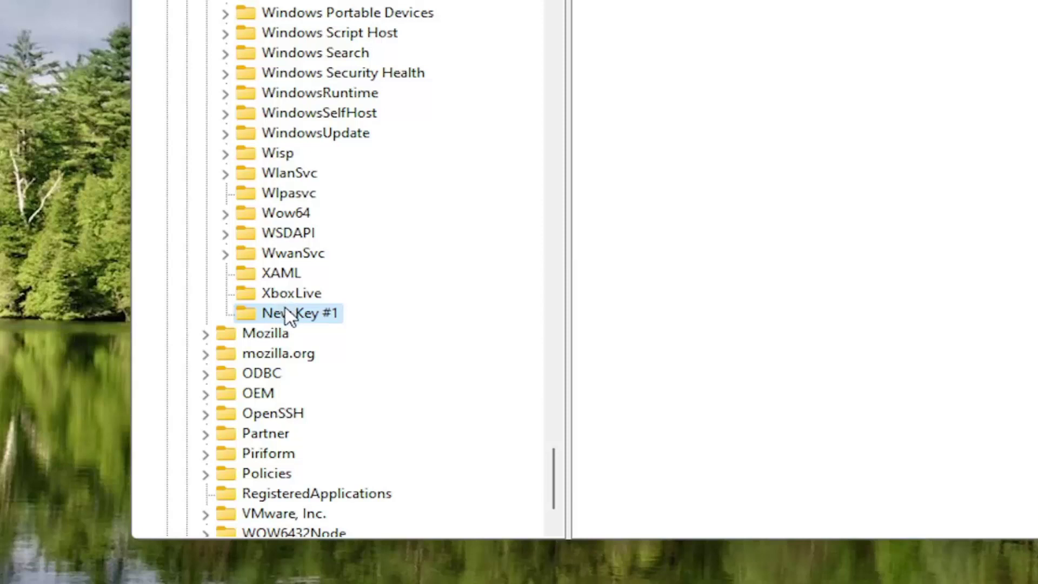
key("Delete")
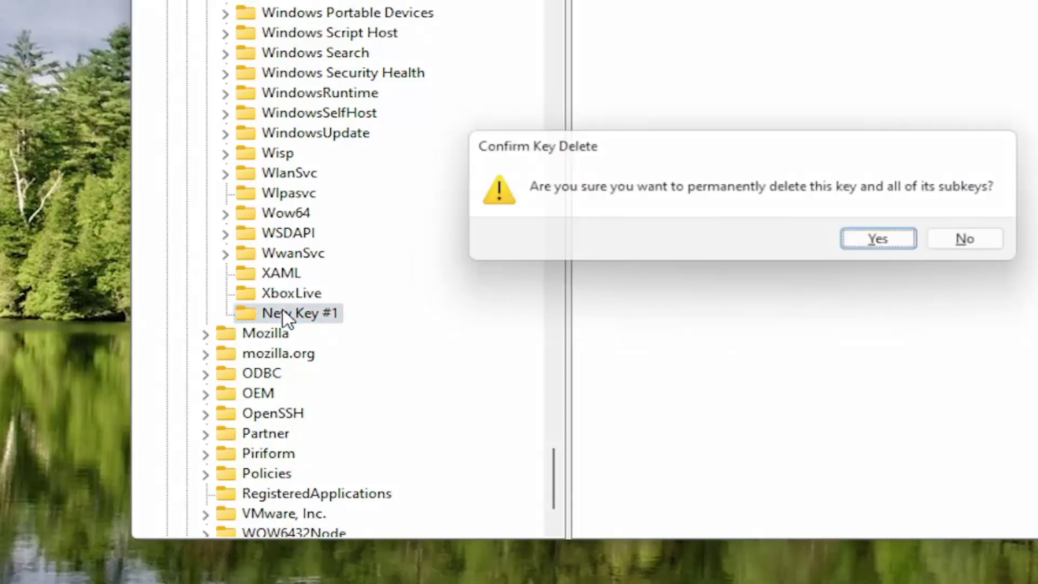
key("Return")
Select the existing MSMQ key under HKEY_LOCAL_MACHINE\SOFTWARE\Microsoft.
scroll(292, 246, "up", 4)
scroll(292, 252, "up", 11)
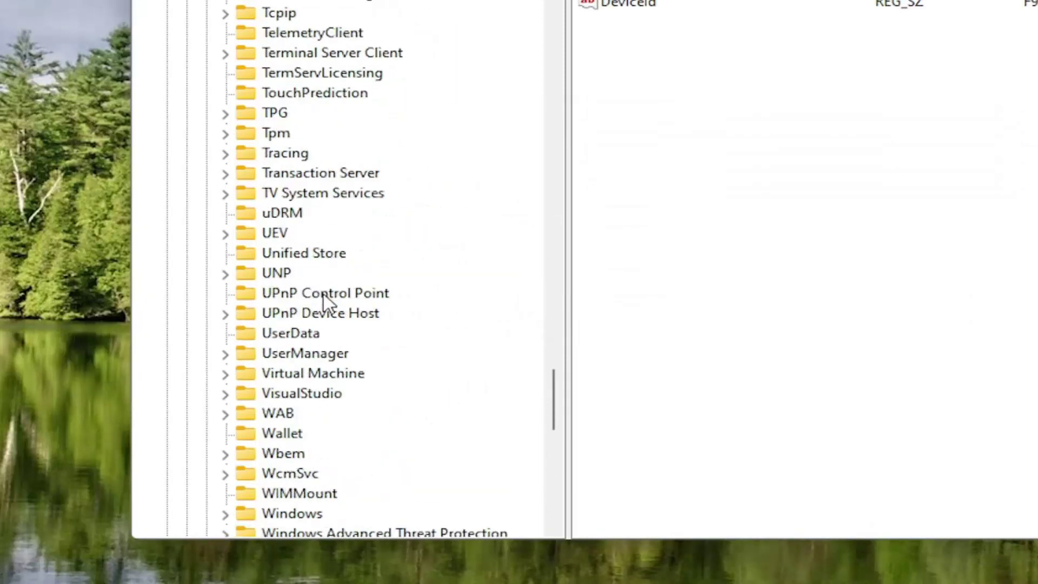
scroll(327, 302, "up", 9)
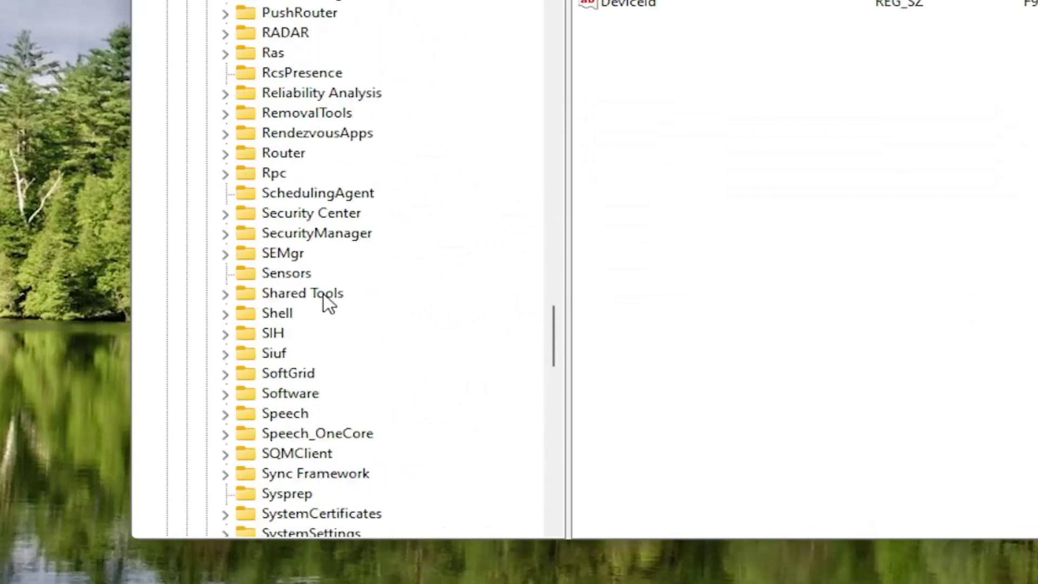
scroll(326, 303, "down", 7)
scroll(327, 303, "up", 12)
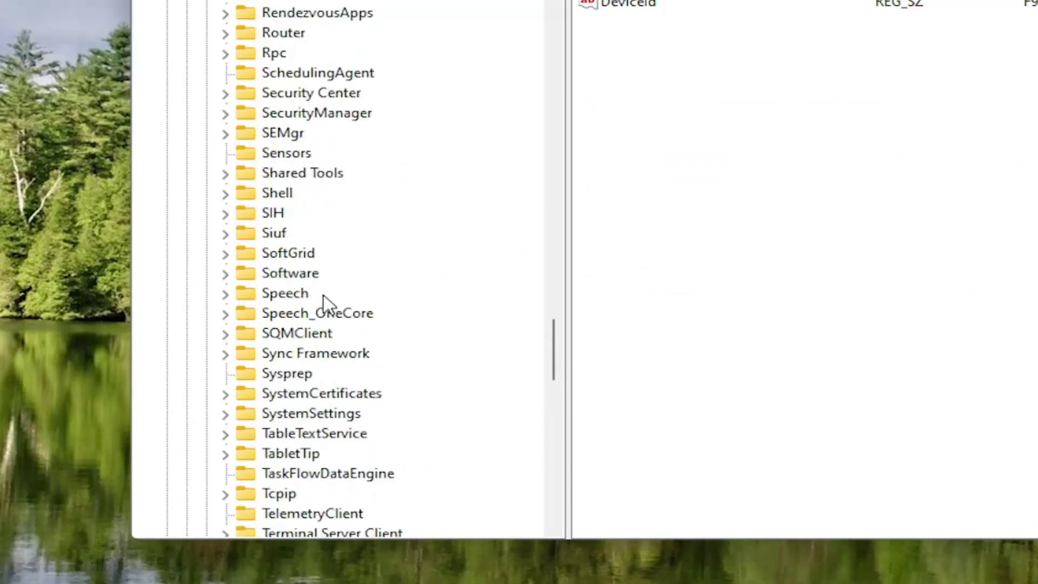
scroll(324, 298, "up", 10)
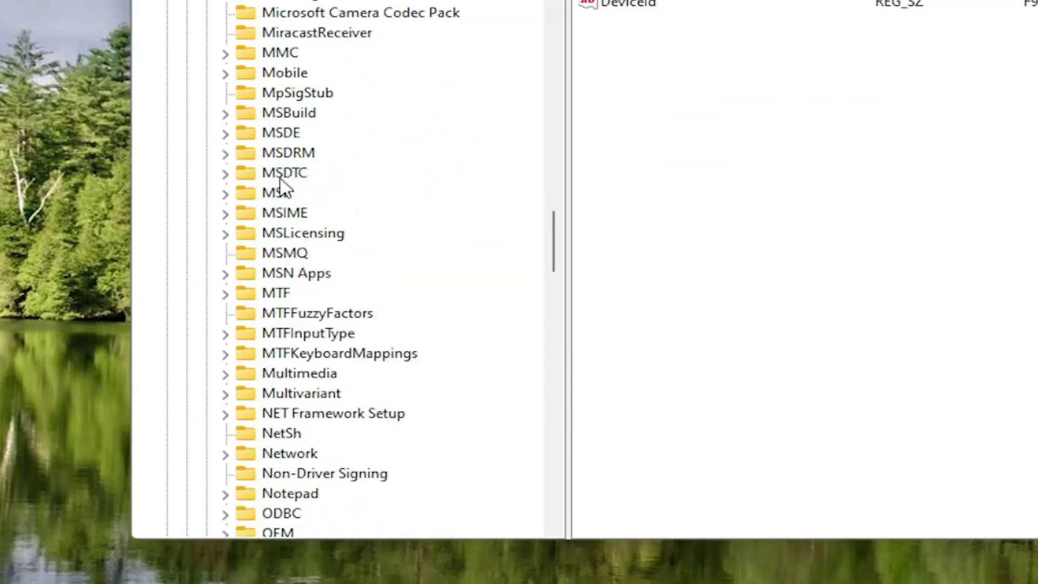
left_click(275, 254)
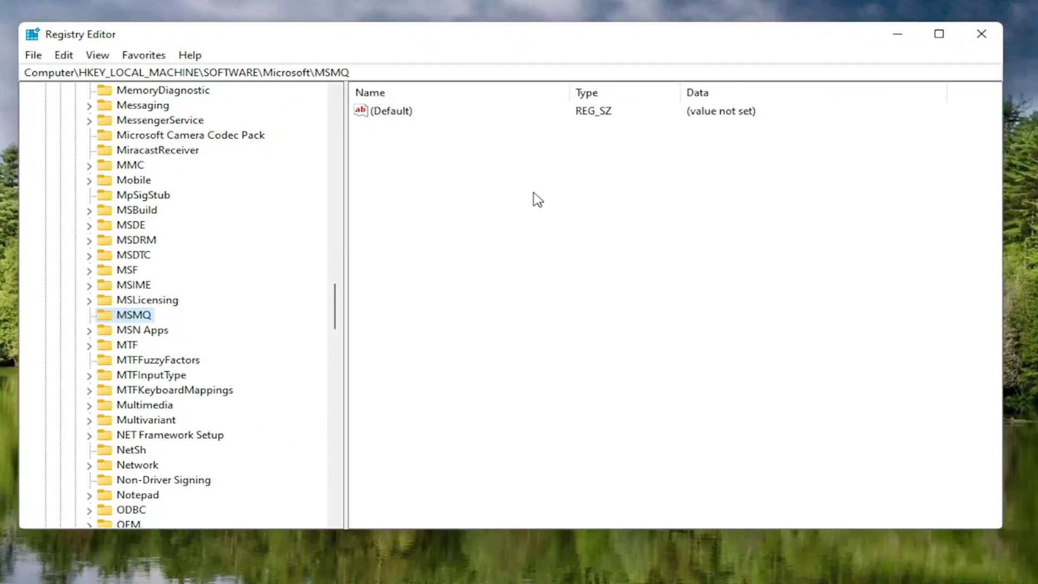
Create a DWORD (32-bit) value named TCPNoDelay in the MSMQ key.
right_click(514, 164)
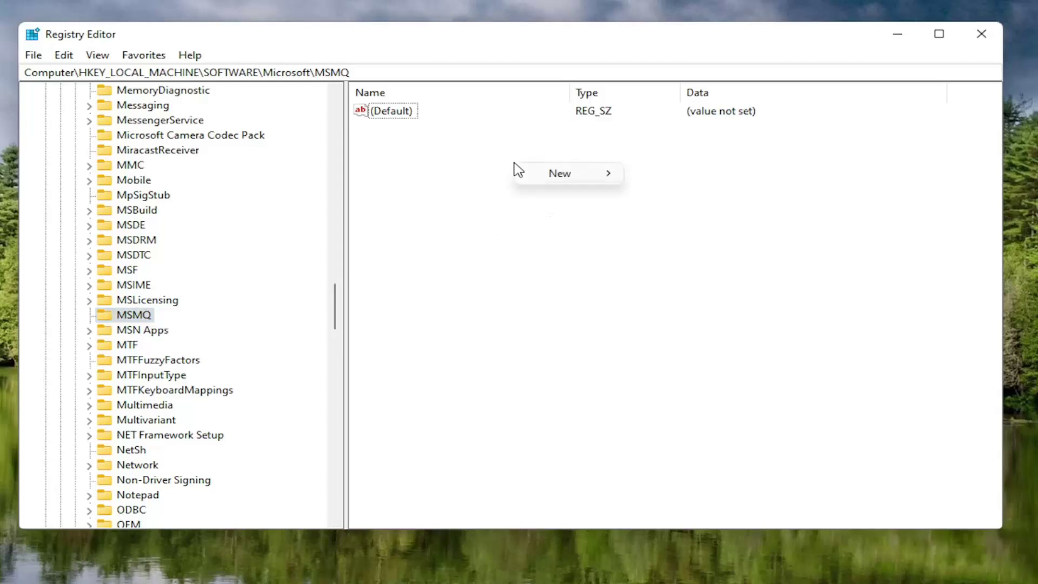
left_click(577, 179)
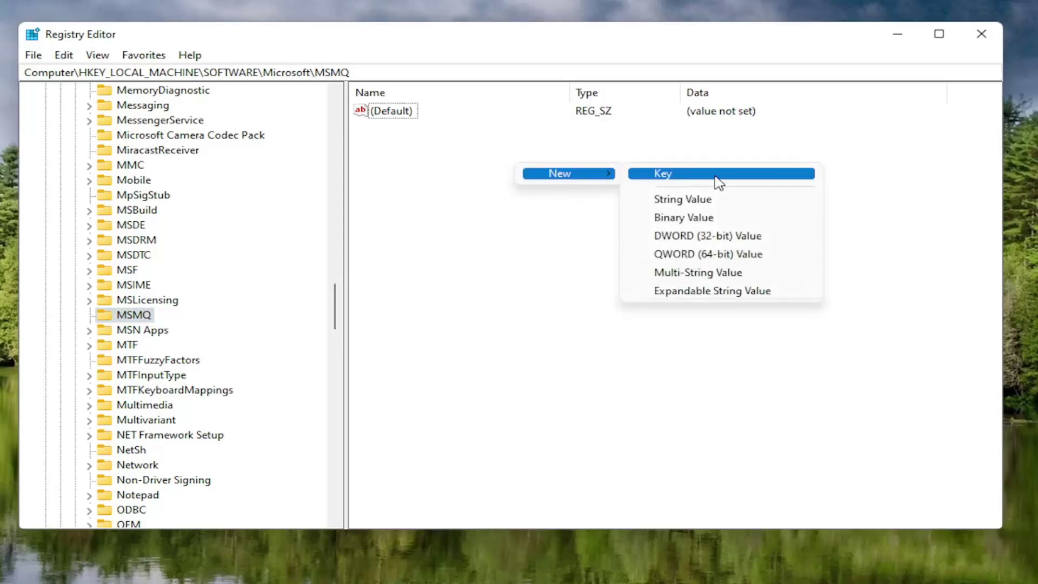
left_click(710, 240)
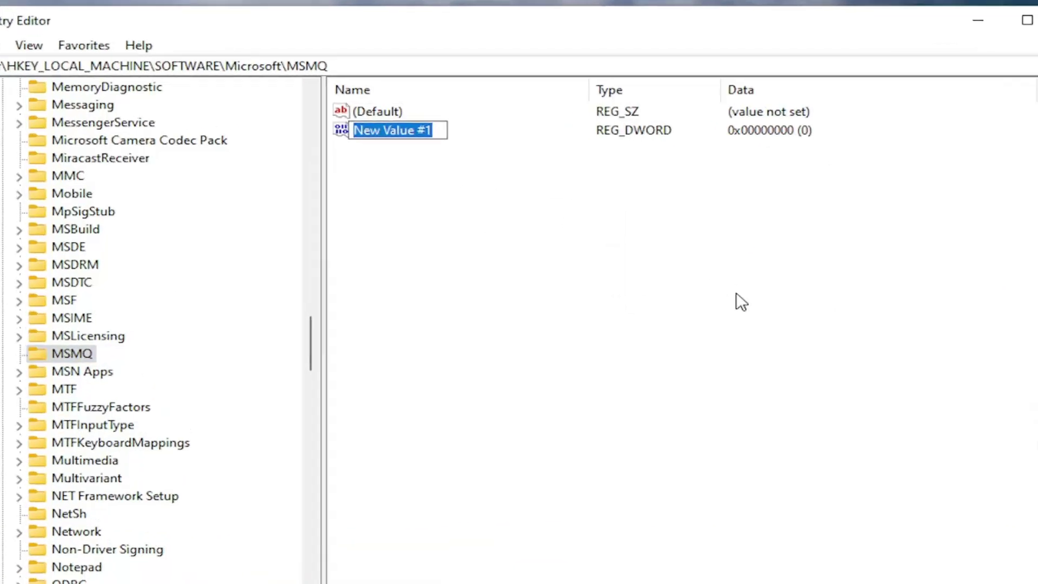
type("TCP")
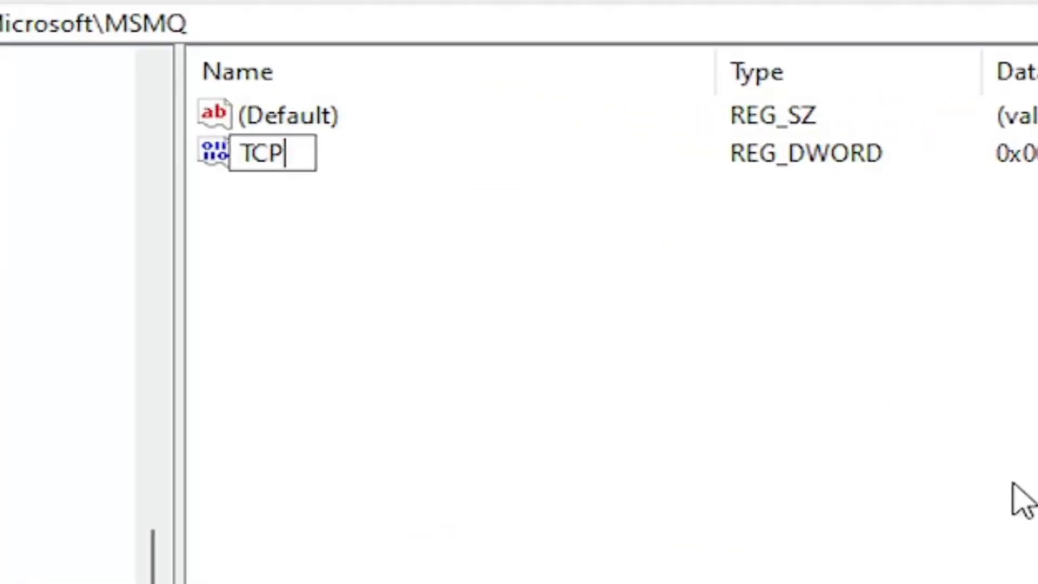
type("n")
key("BackSpace")
type("NoDelay")
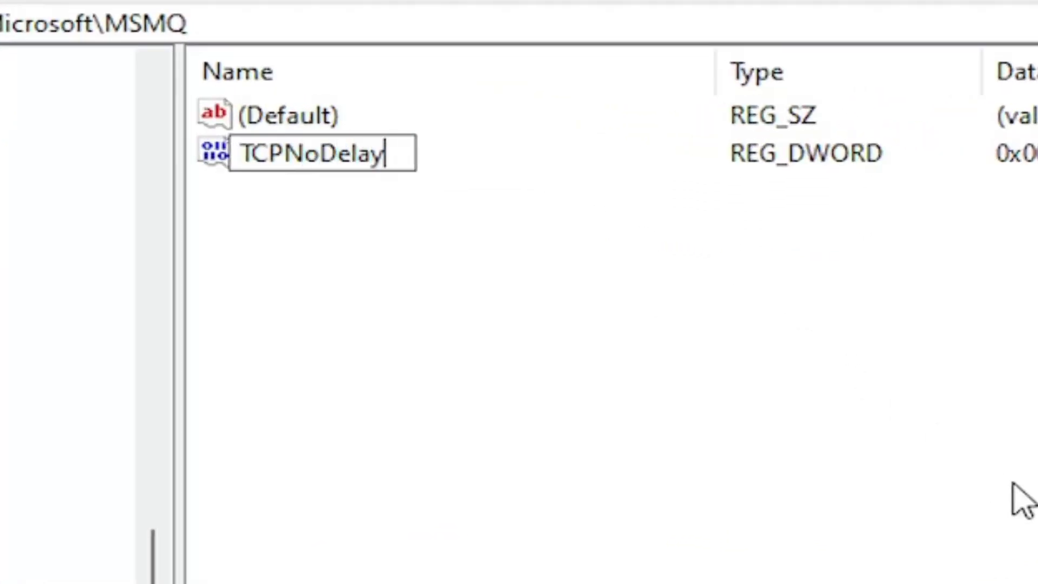
key("Return")
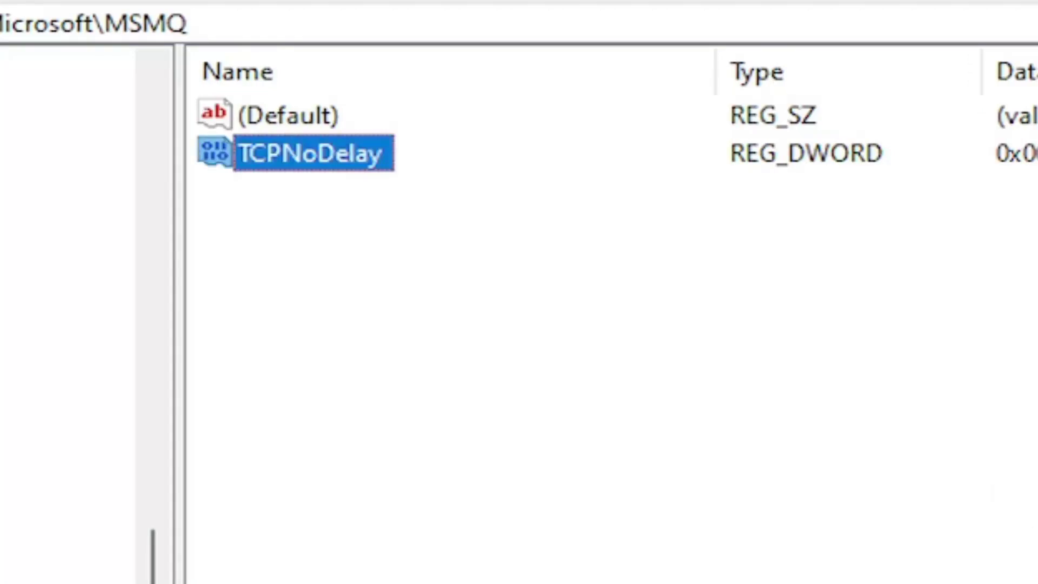
Set the value data of TCPNoDelay in the MSMQ key to 1.
double_click(363, 162)
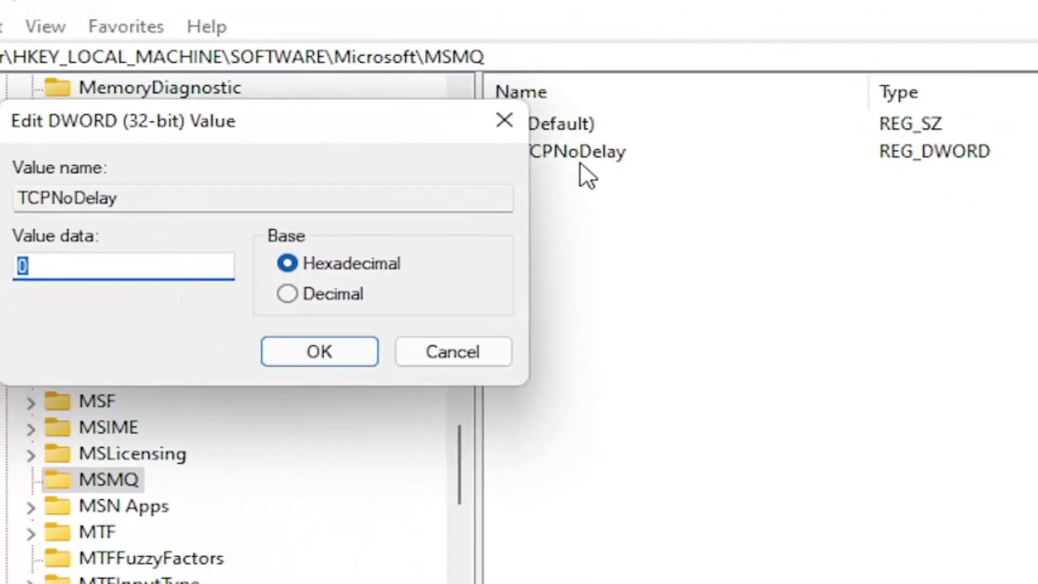
type("1")
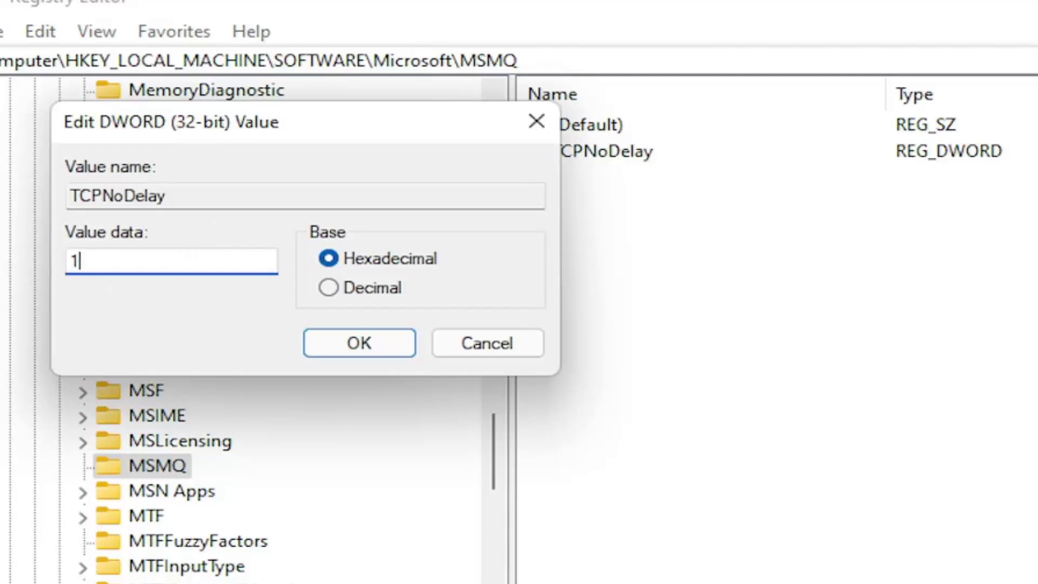
left_click(340, 342)
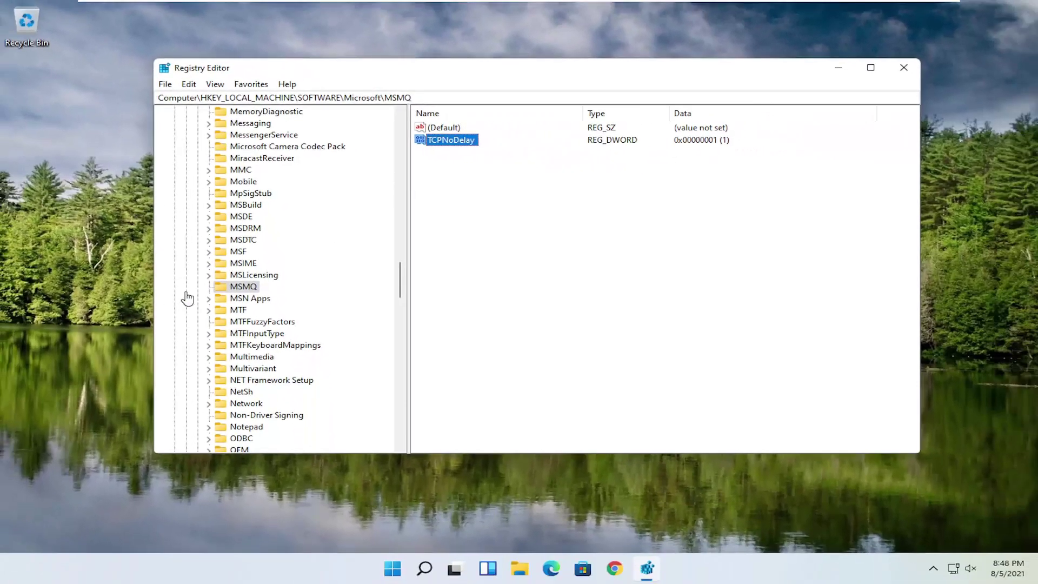
Collapse the Microsoft, SOFTWARE and HKEY_LOCAL_MACHINE branches of the registry tree and close Registry Editor.
left_click_drag(403, 288, 403, 116)
left_click(192, 291)
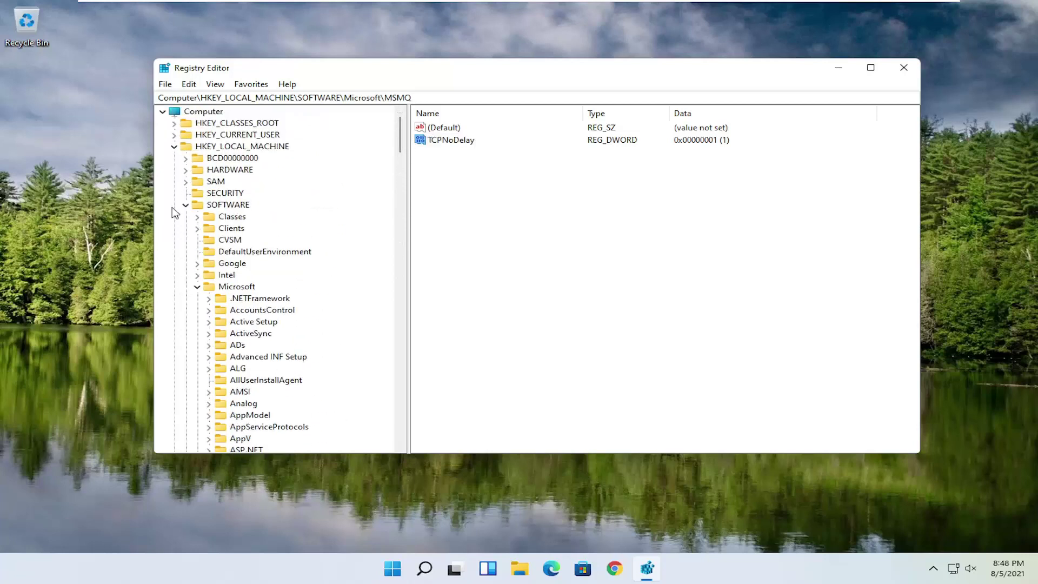
left_click(197, 287)
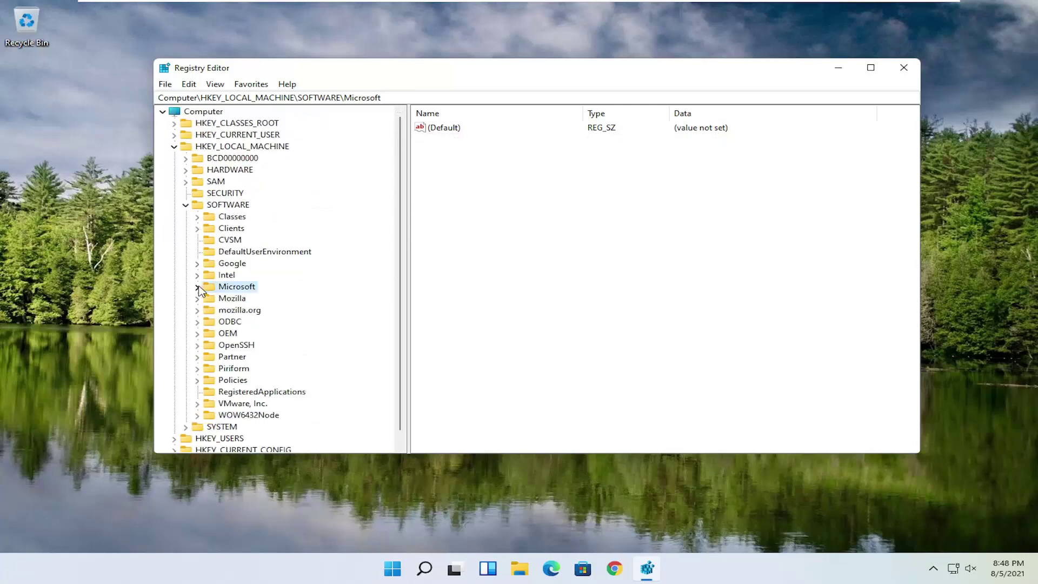
left_click(186, 205)
left_click(174, 147)
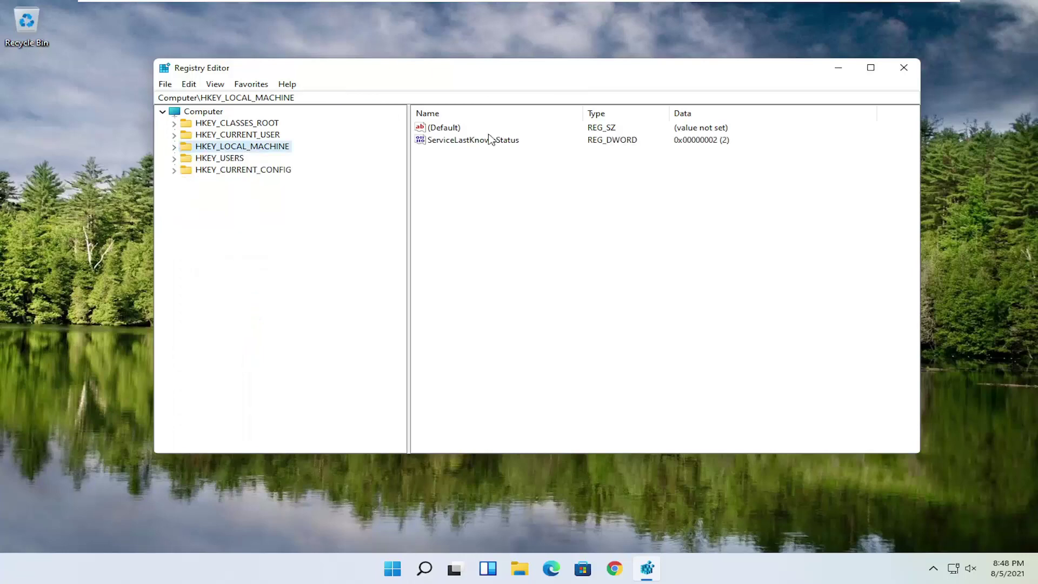
left_click(903, 67)
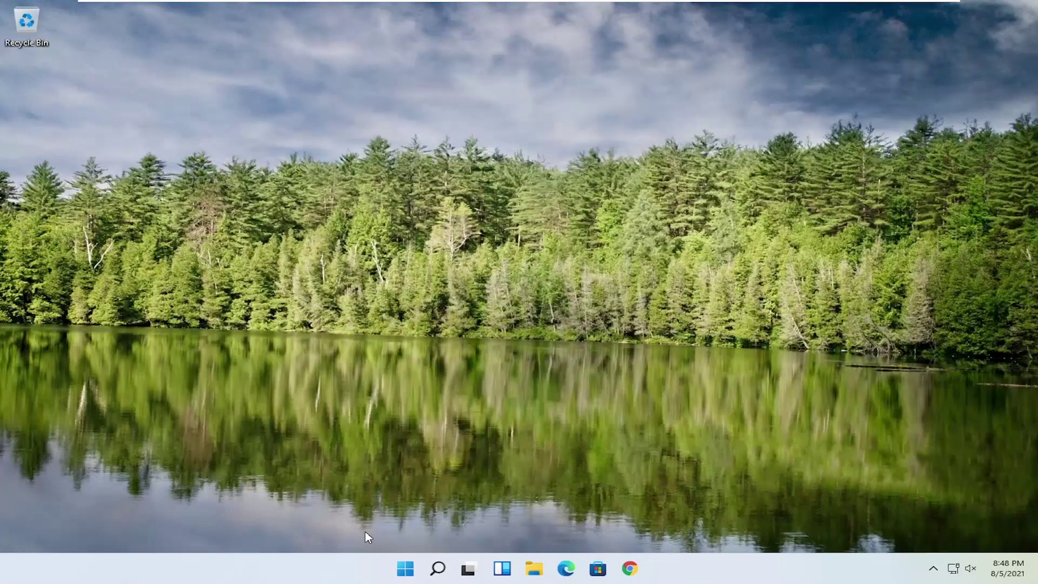
Restart the computer to apply the registry changes.
right_click(411, 565)
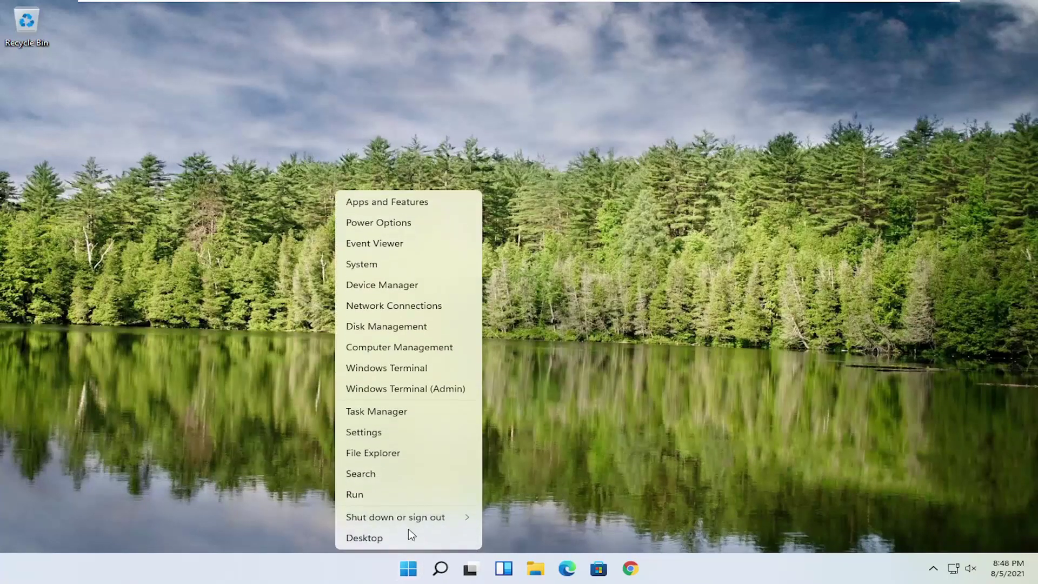
mouse_move(494, 518)
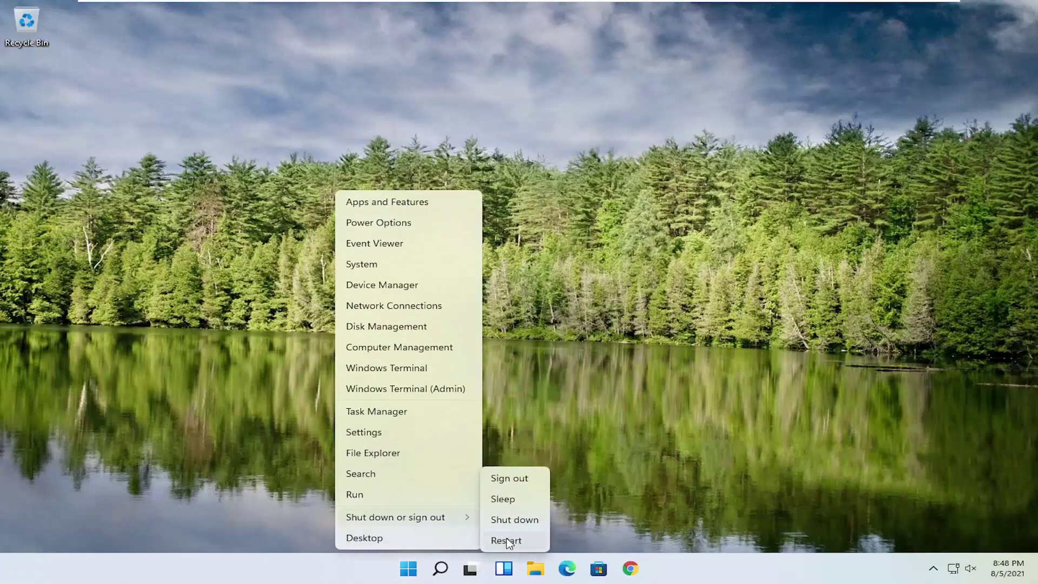
left_click(513, 539)
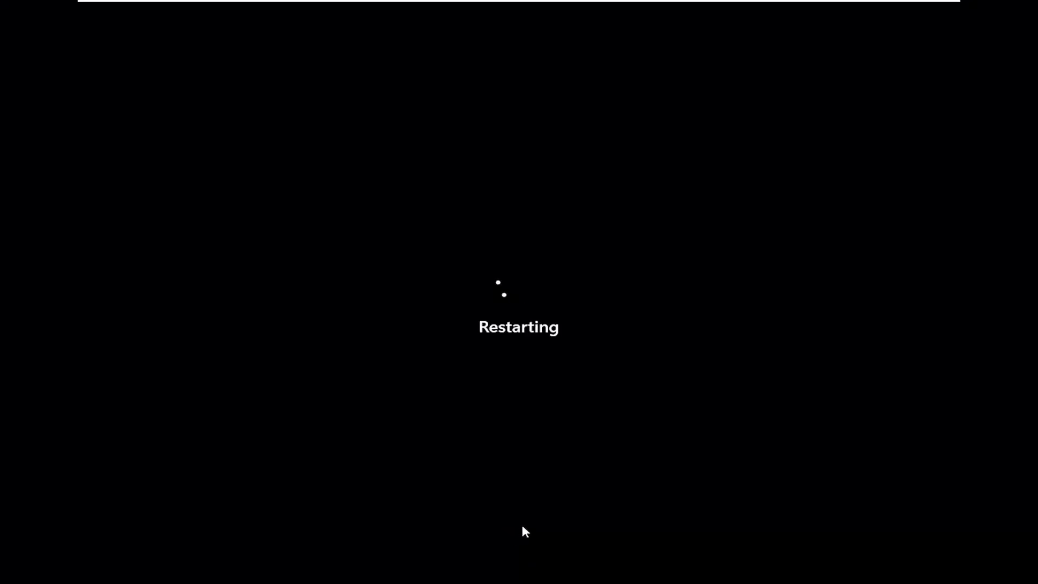